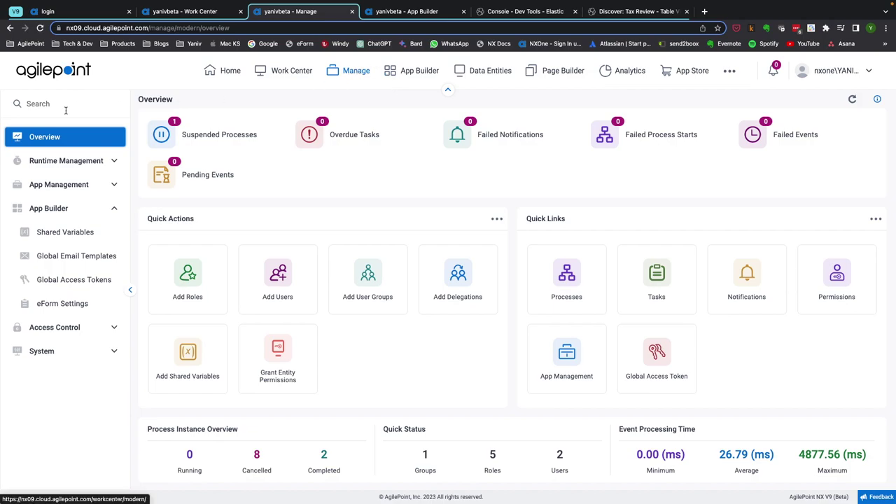
Open the elasticsearch DEMO token from the ElasticSearch global access tokens for editing.
{"action": "left_click", "coordinate": [75, 282]}
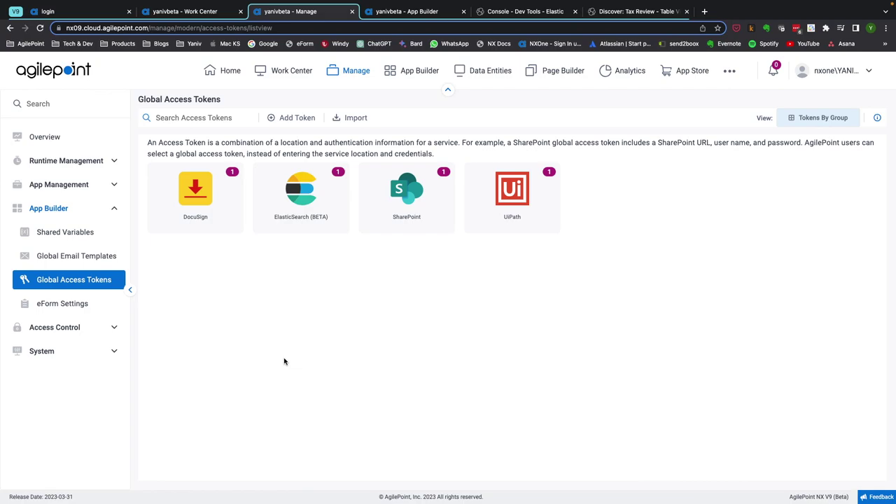
{"action": "left_click", "coordinate": [300, 199]}
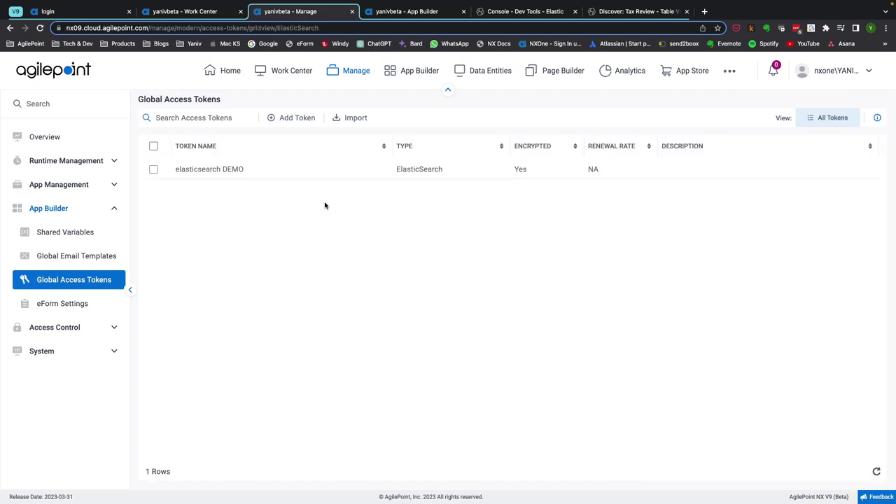
{"action": "left_click", "coordinate": [154, 170]}
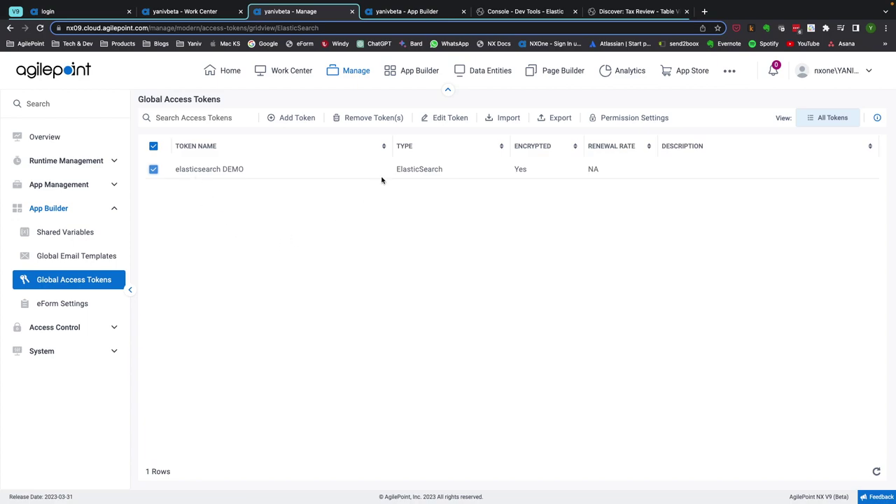
{"action": "left_click", "coordinate": [461, 119]}
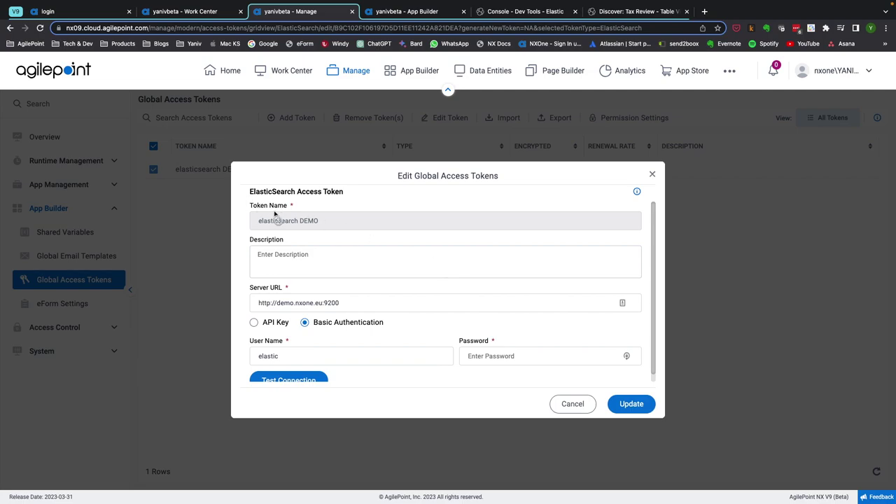
Inspect the token's server URL and its API Key and Basic Authentication options, and close it without saving.
{"action": "left_click", "coordinate": [320, 302]}
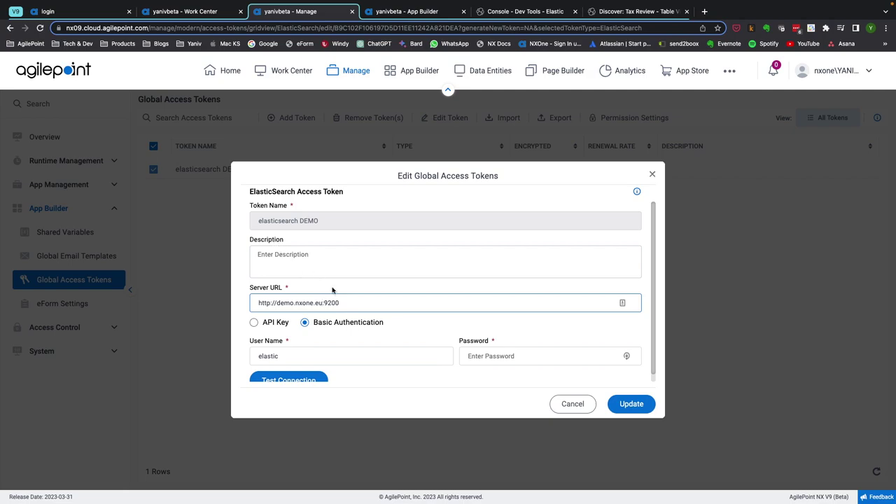
{"action": "left_click_drag", "start_coordinate": [340, 303], "coordinate": [250, 301]}
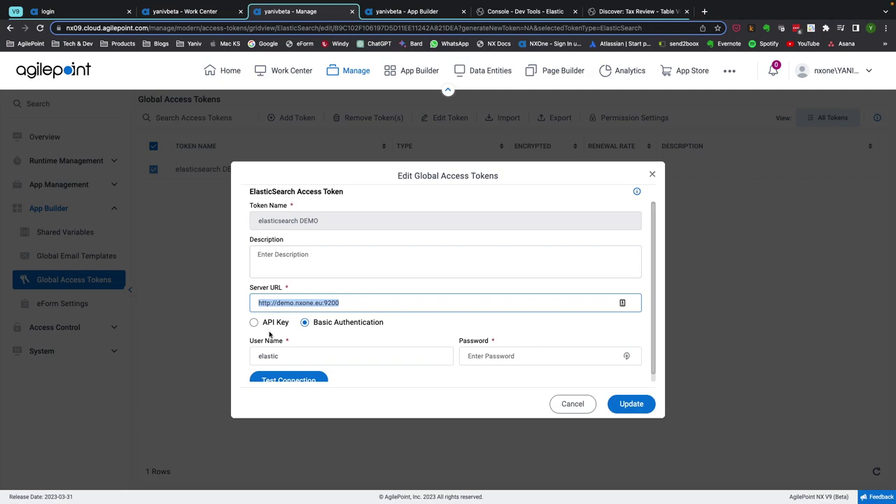
{"action": "scroll", "coordinate": [283, 348], "scroll_direction": "down", "scroll_amount": 1}
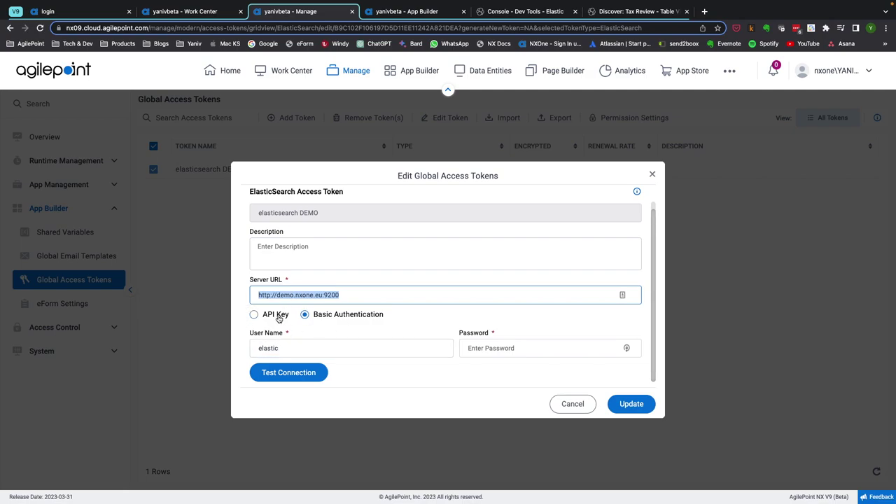
{"action": "left_click", "coordinate": [278, 319]}
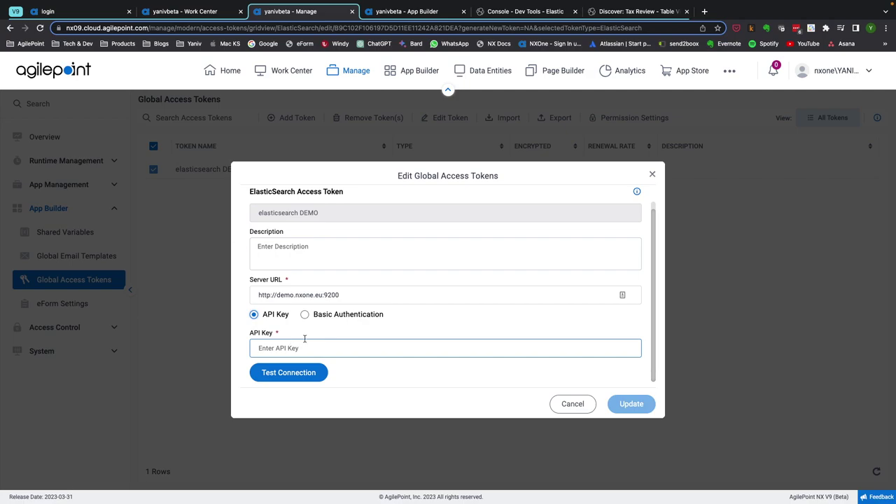
{"action": "left_click", "coordinate": [306, 316]}
{"action": "left_click", "coordinate": [330, 345]}
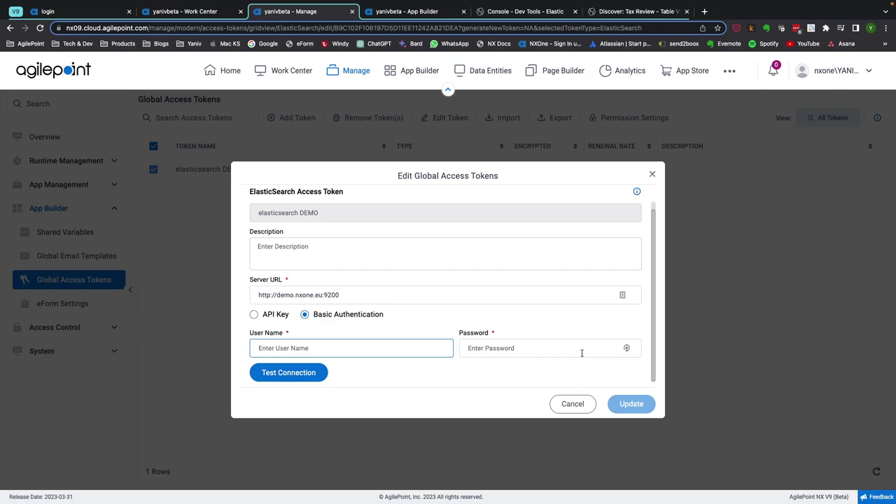
{"action": "left_click", "coordinate": [572, 404]}
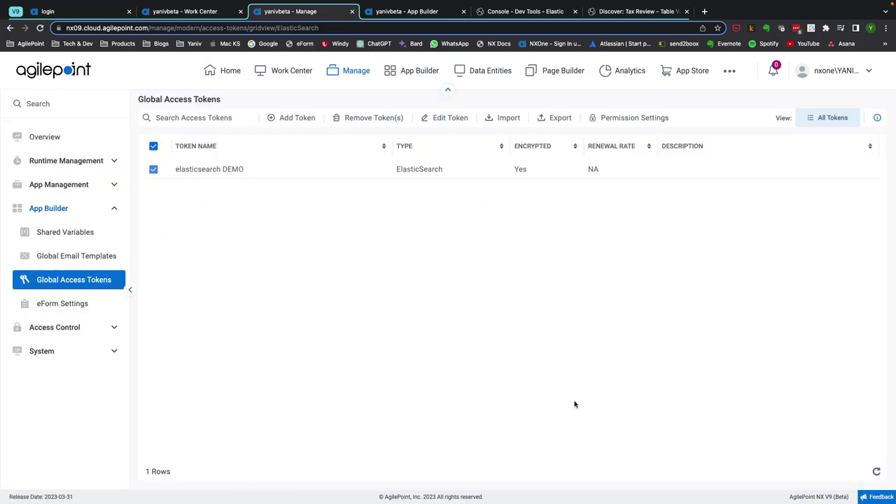
Switch to the Elasticsearch Process Activities Demo Main Flow in App Builder and show the Elasticsearch (BETA) activities.
{"action": "left_click", "coordinate": [449, 13]}
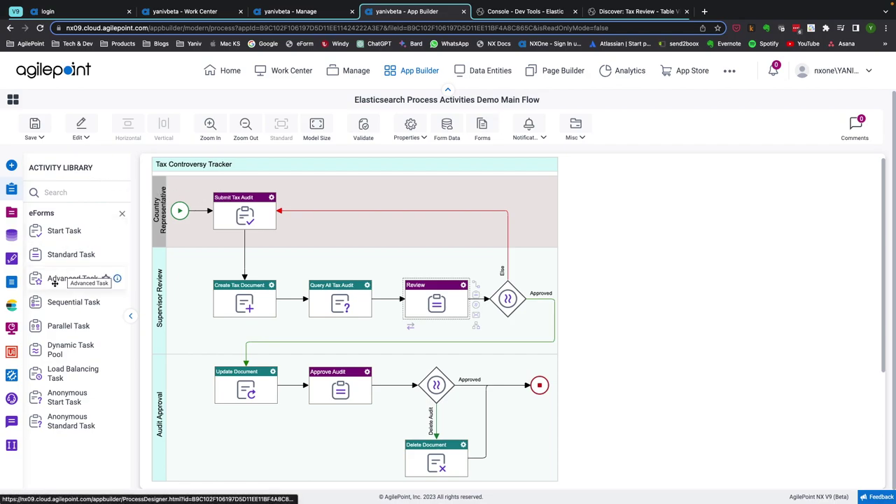
{"action": "left_click", "coordinate": [12, 308]}
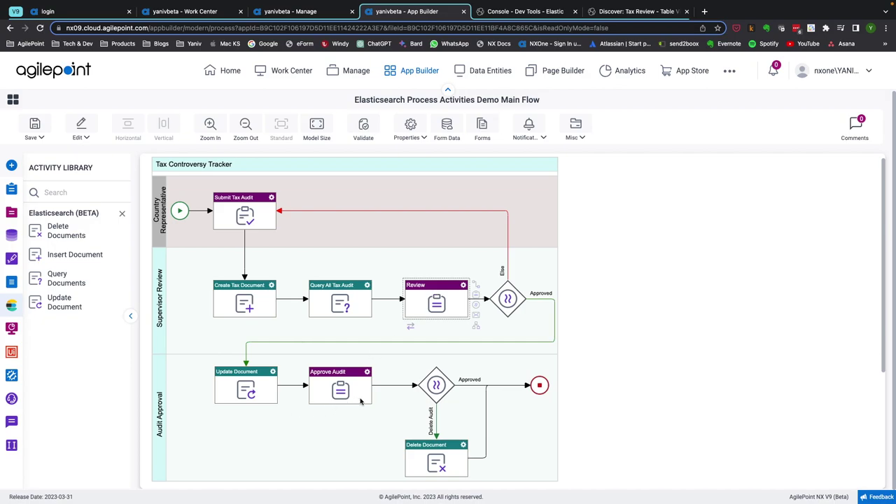
{"action": "scroll", "coordinate": [360, 401], "scroll_direction": "down", "scroll_amount": 1}
{"action": "scroll", "coordinate": [361, 401], "scroll_direction": "up", "scroll_amount": 1}
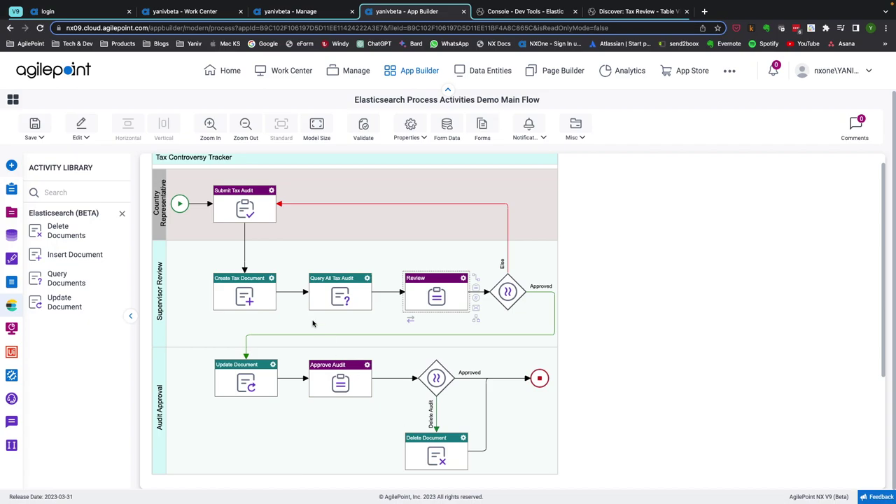
Open the Insert Document configuration of the Create Tax Document activity and select elasticsearch DEMO (Global) as its access token.
{"action": "double_click", "coordinate": [255, 297]}
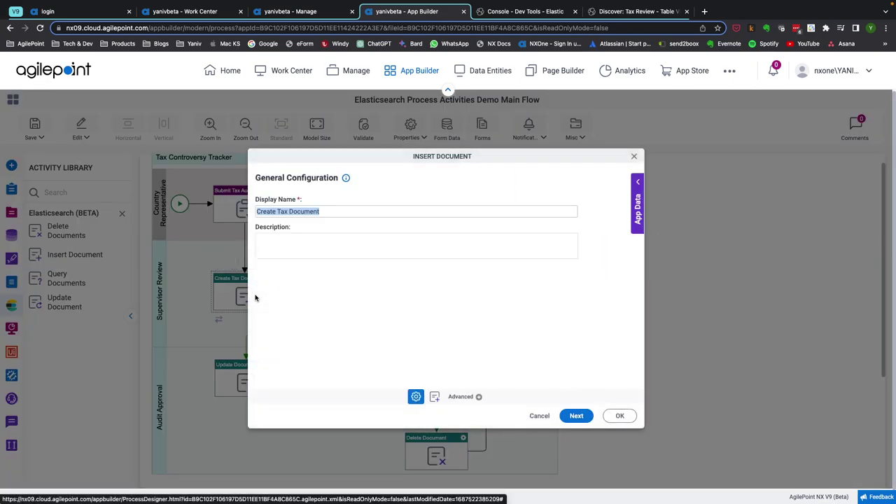
{"action": "left_click", "coordinate": [581, 417]}
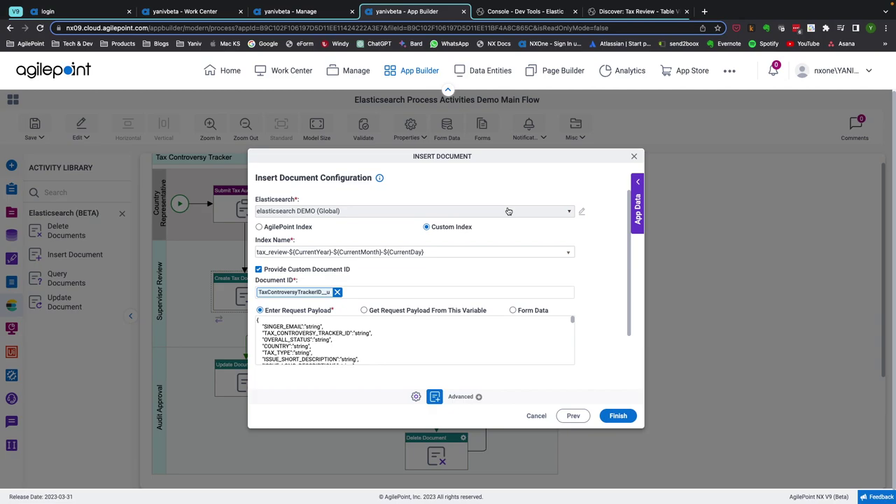
{"action": "left_click", "coordinate": [569, 213]}
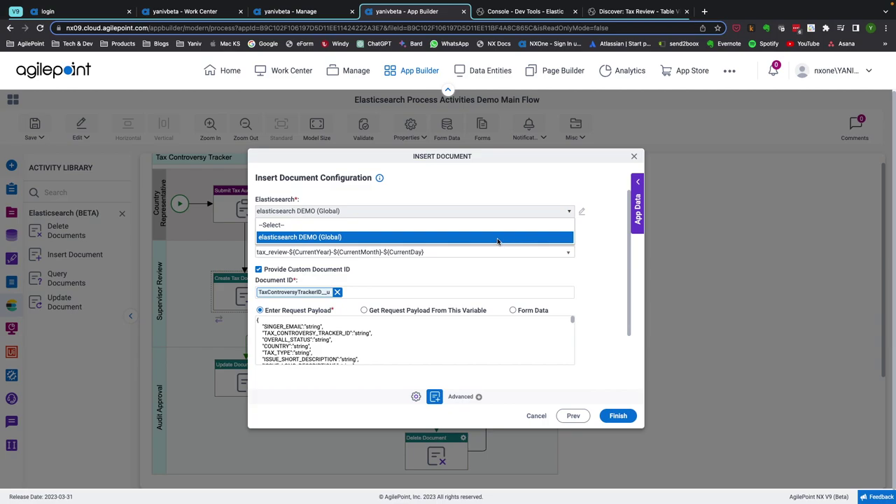
{"action": "left_click", "coordinate": [499, 238]}
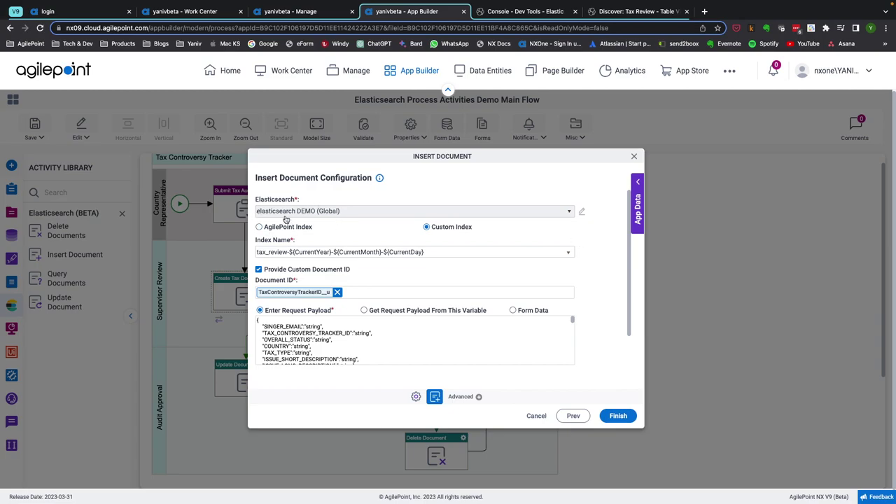
Examine the custom index name expression and browse the existing indices offered for it, keeping the current expression.
{"action": "left_click", "coordinate": [435, 254]}
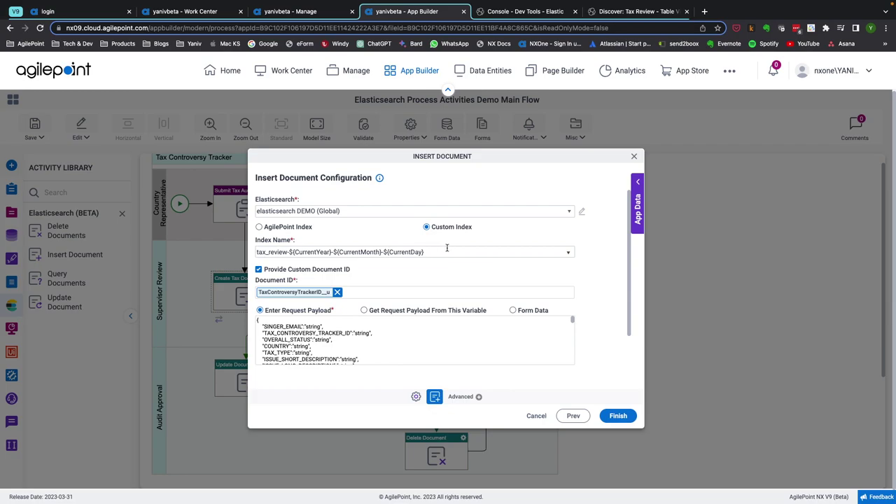
{"action": "left_click_drag", "start_coordinate": [441, 252], "coordinate": [217, 256]}
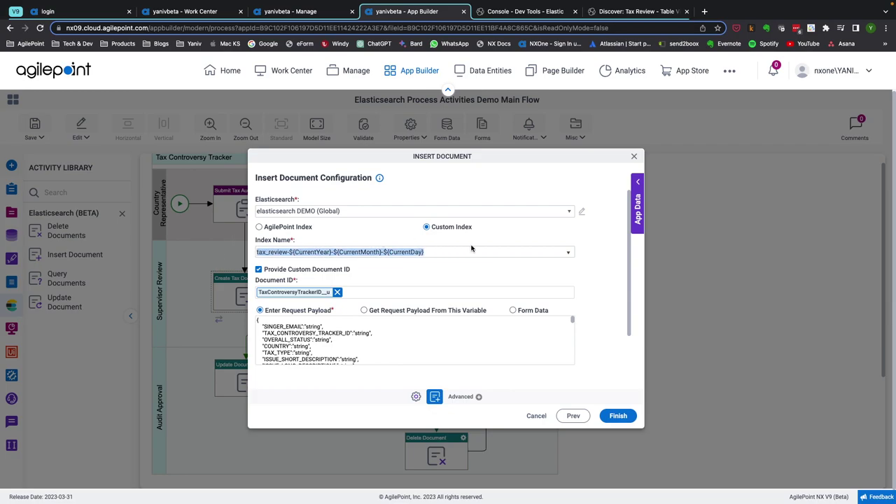
{"action": "left_click", "coordinate": [569, 250]}
{"action": "scroll", "coordinate": [466, 294], "scroll_direction": "down", "scroll_amount": 5}
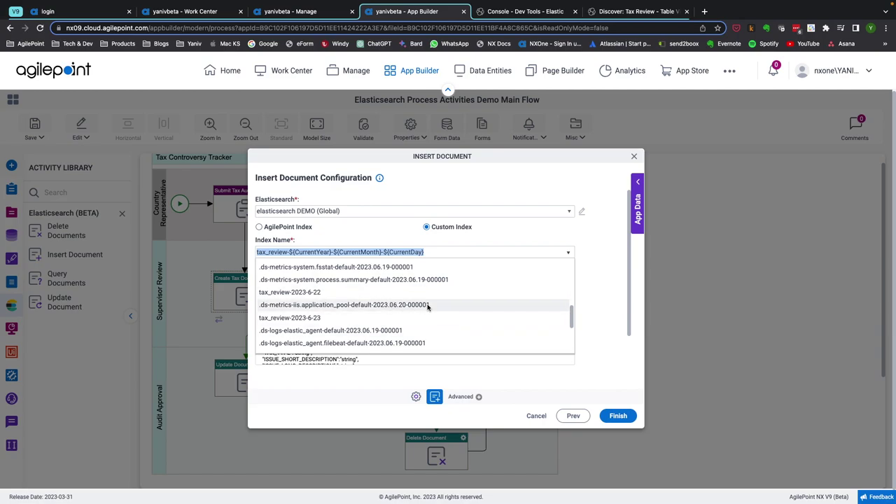
{"action": "scroll", "coordinate": [420, 308], "scroll_direction": "down", "scroll_amount": 5}
{"action": "left_click", "coordinate": [483, 246]}
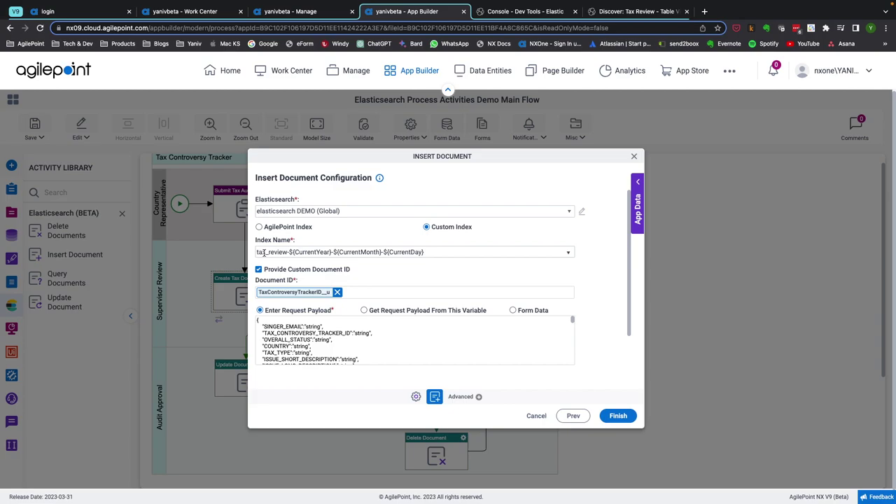
Search the System Data variables for "year" and close the App Data list.
{"action": "mouse_move", "coordinate": [289, 252]}
{"action": "left_mouse_down"}
{"action": "mouse_move", "coordinate": [249, 253]}
{"action": "mouse_move", "coordinate": [292, 252]}
{"action": "left_mouse_up"}
{"action": "left_click", "coordinate": [638, 184]}
{"action": "left_click", "coordinate": [573, 247]}
{"action": "left_click", "coordinate": [567, 261]}
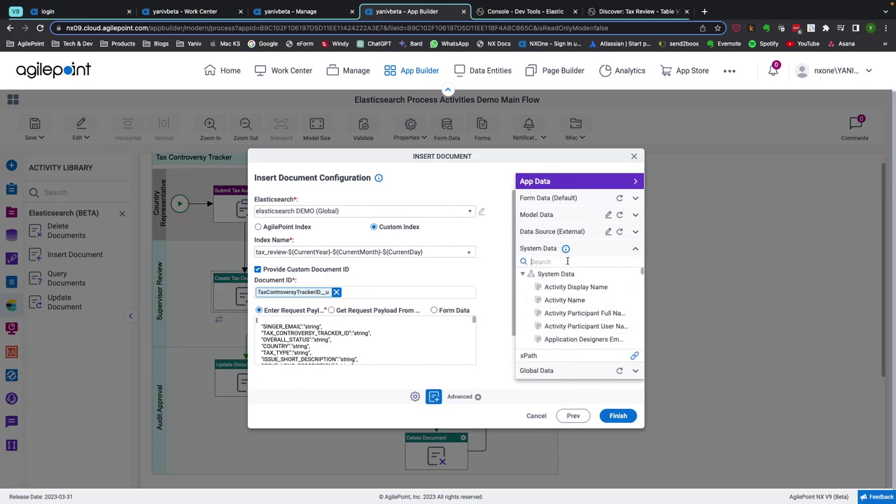
{"action": "type", "text": "year"}
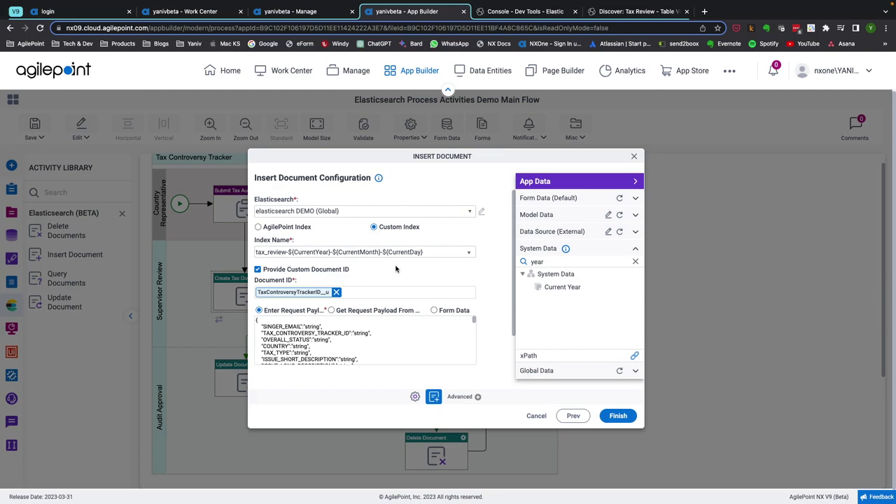
{"action": "left_click", "coordinate": [635, 181]}
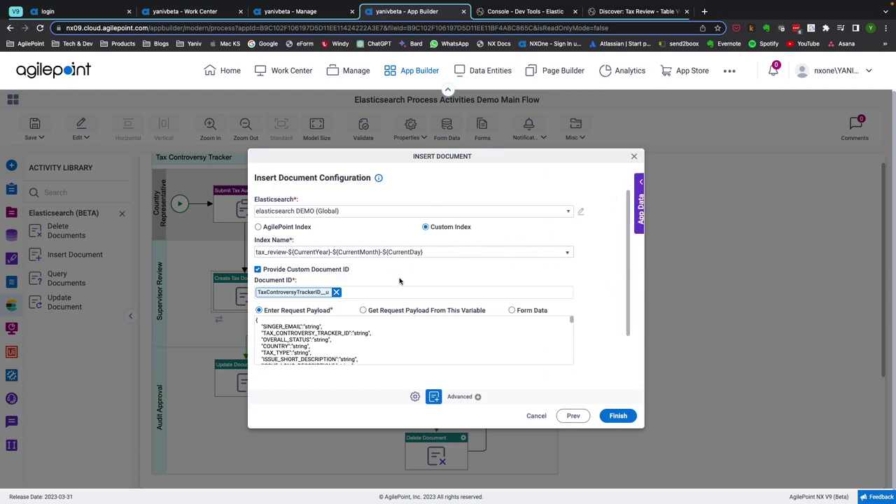
Examine the custom document ID setting and read through the JSON request payload of the Insert Document activity.
{"action": "scroll", "coordinate": [357, 273], "scroll_direction": "down", "scroll_amount": 1}
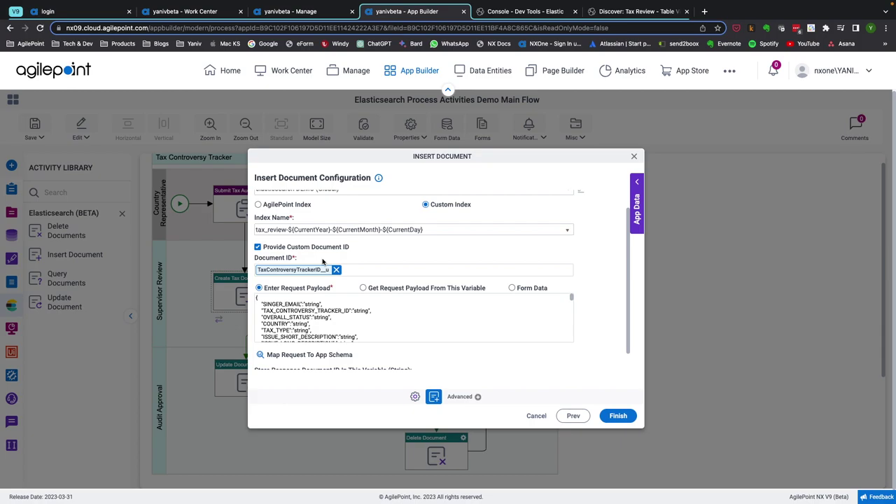
{"action": "scroll", "coordinate": [595, 286], "scroll_direction": "down", "scroll_amount": 1}
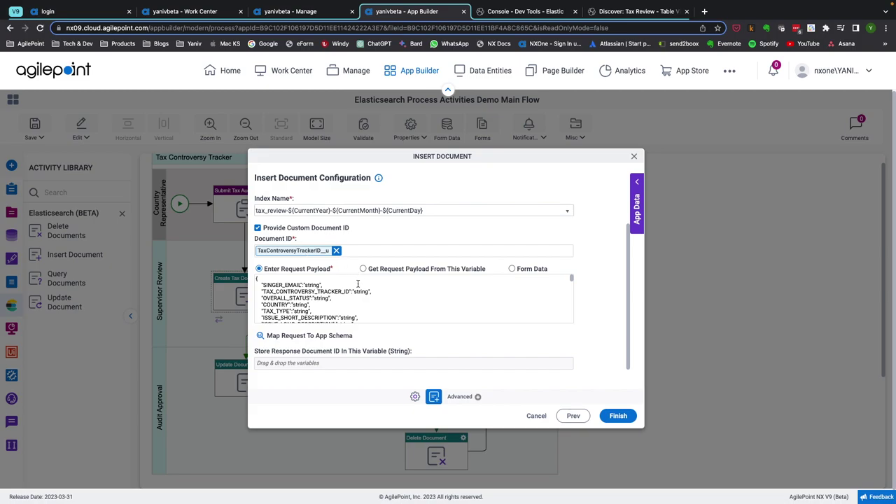
{"action": "scroll", "coordinate": [358, 284], "scroll_direction": "down", "scroll_amount": 2}
{"action": "scroll", "coordinate": [358, 283], "scroll_direction": "up", "scroll_amount": 3}
{"action": "scroll", "coordinate": [300, 305], "scroll_direction": "down", "scroll_amount": 2}
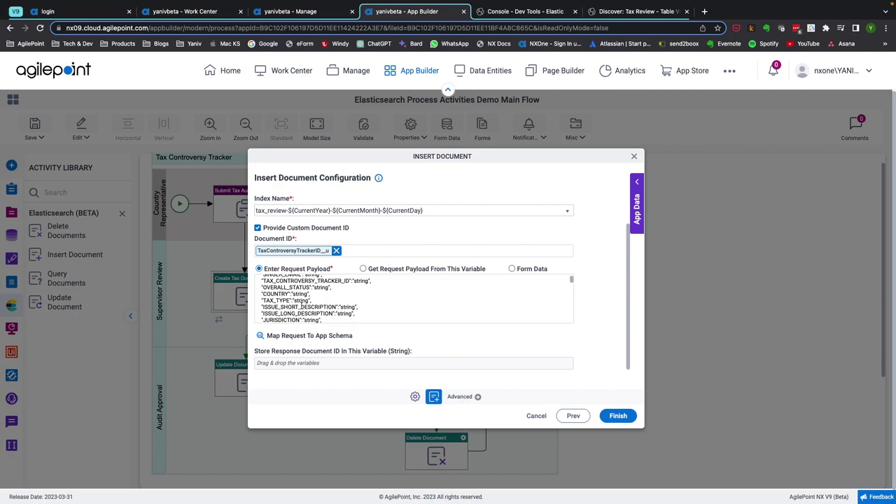
{"action": "scroll", "coordinate": [298, 306], "scroll_direction": "up", "scroll_amount": 2}
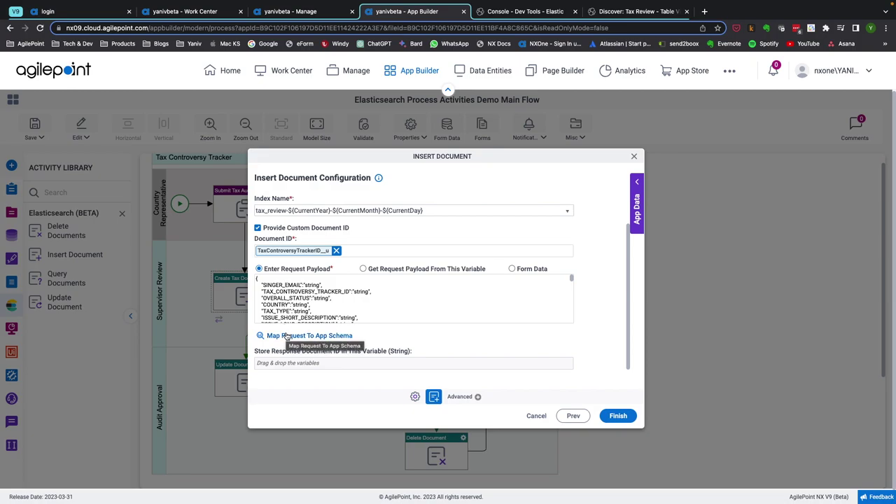
{"action": "scroll", "coordinate": [286, 290], "scroll_direction": "down", "scroll_amount": 3}
{"action": "scroll", "coordinate": [286, 291], "scroll_direction": "up", "scroll_amount": 3}
{"action": "left_click", "coordinate": [264, 281]}
{"action": "left_click", "coordinate": [265, 281]}
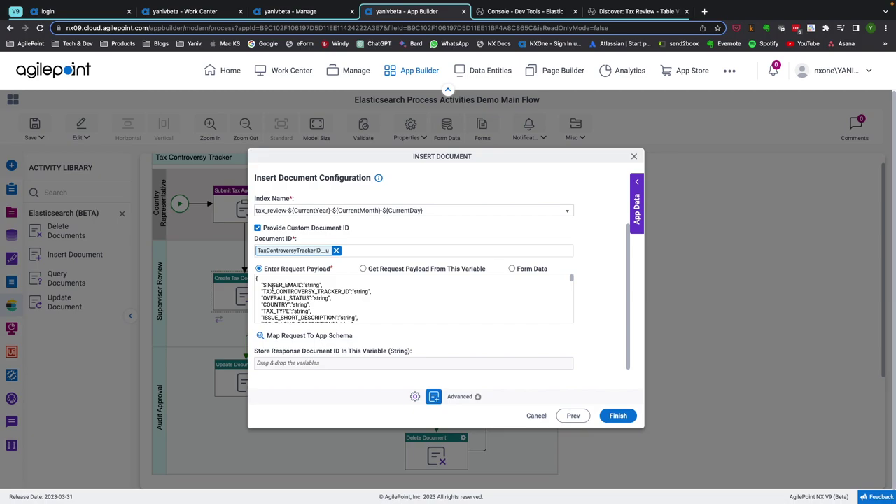
{"action": "scroll", "coordinate": [272, 289], "scroll_direction": "down", "scroll_amount": 10}
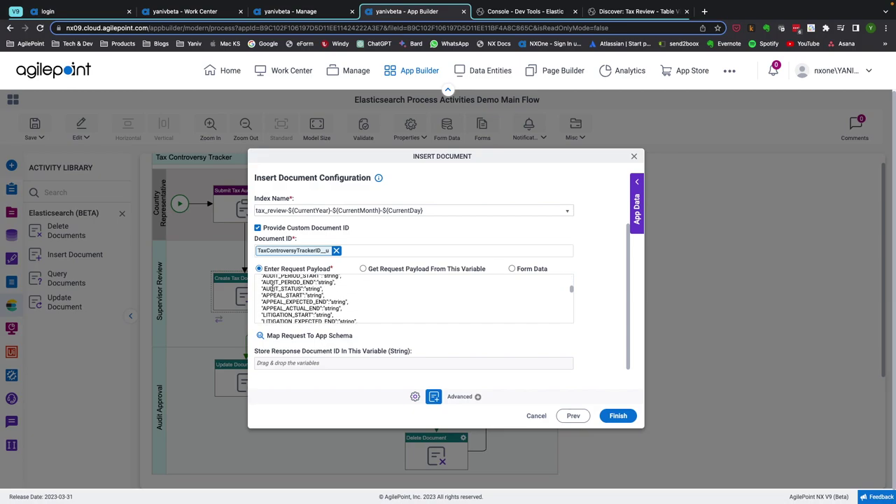
{"action": "scroll", "coordinate": [271, 288], "scroll_direction": "down", "scroll_amount": 5}
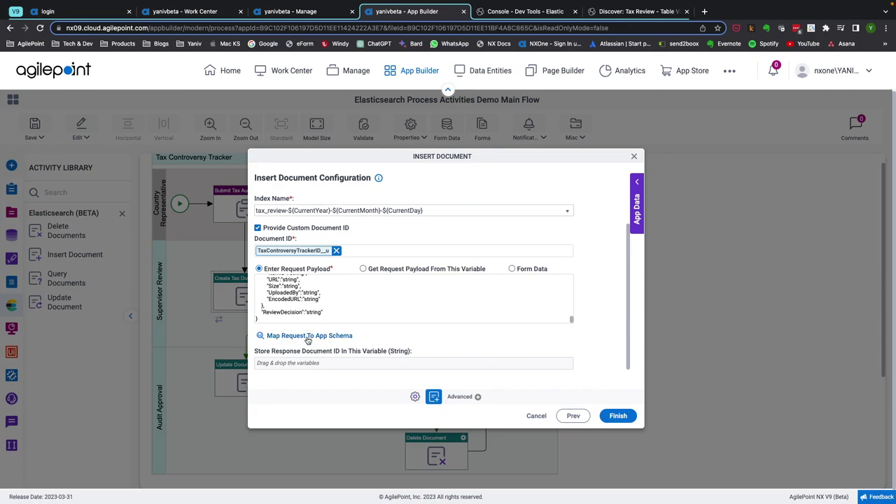
Open the request-to-app-schema mapping, collapse processFields and formFields, and review how the dataSource fields map to REQUEST_DATA.
{"action": "left_click", "coordinate": [308, 337]}
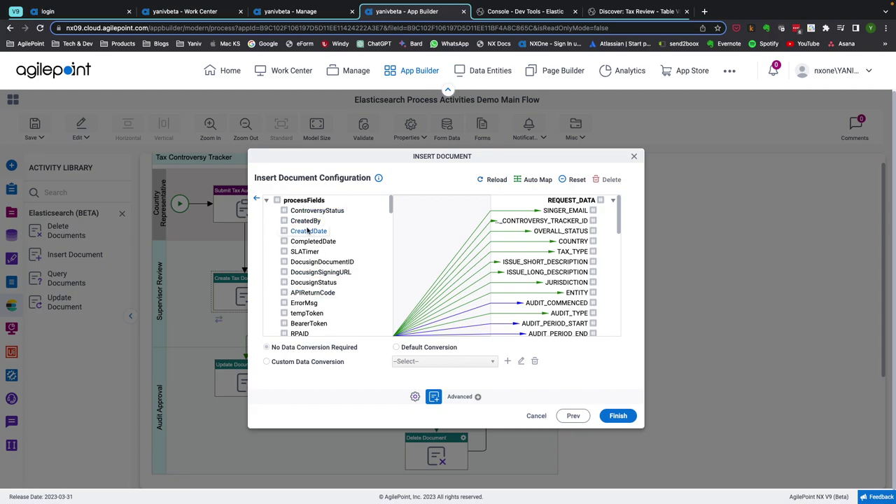
{"action": "left_click", "coordinate": [266, 200]}
{"action": "left_click", "coordinate": [266, 210]}
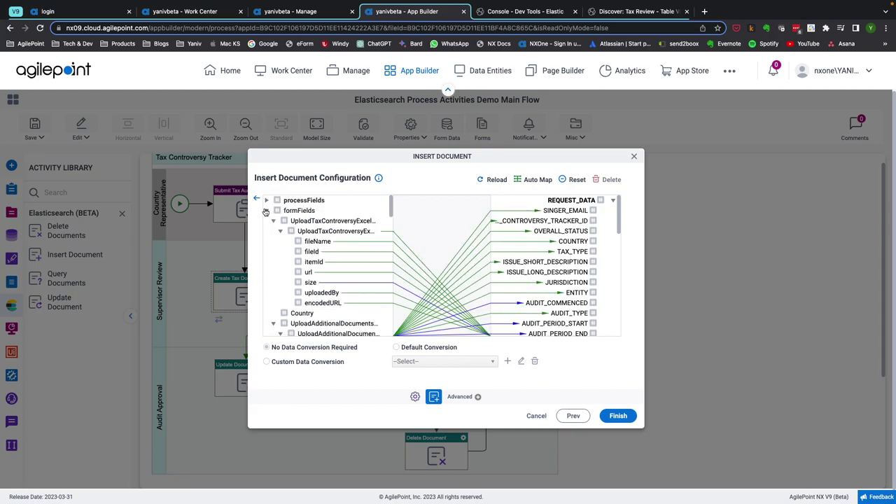
{"action": "left_click", "coordinate": [267, 221]}
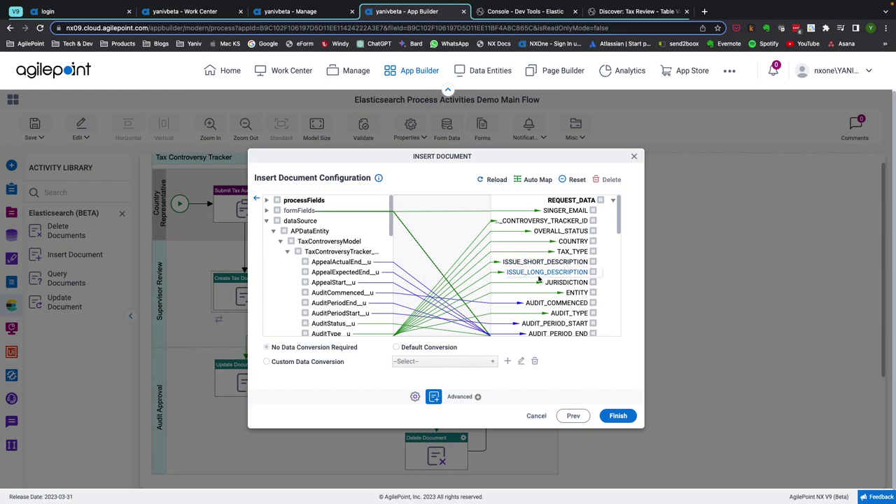
{"action": "scroll", "coordinate": [556, 242], "scroll_direction": "down", "scroll_amount": 2}
{"action": "scroll", "coordinate": [539, 279], "scroll_direction": "down", "scroll_amount": 3}
{"action": "scroll", "coordinate": [539, 278], "scroll_direction": "down", "scroll_amount": 1}
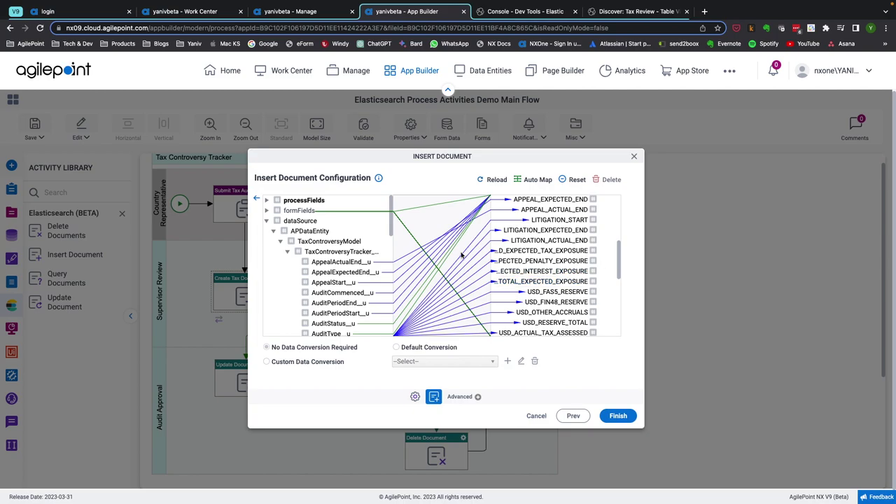
Return from the schema mapping and set the request payload to come from a variable, using the form field fileId.
{"action": "left_click", "coordinate": [257, 200]}
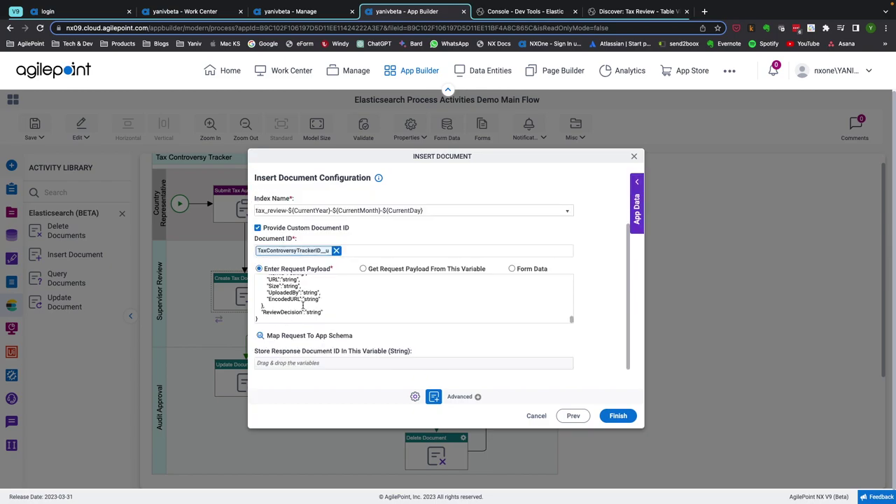
{"action": "left_click", "coordinate": [363, 270]}
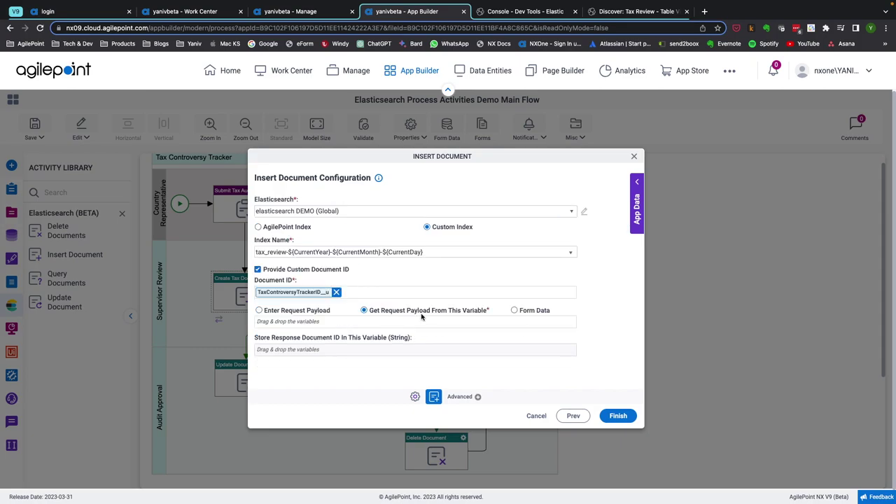
{"action": "left_click", "coordinate": [637, 193]}
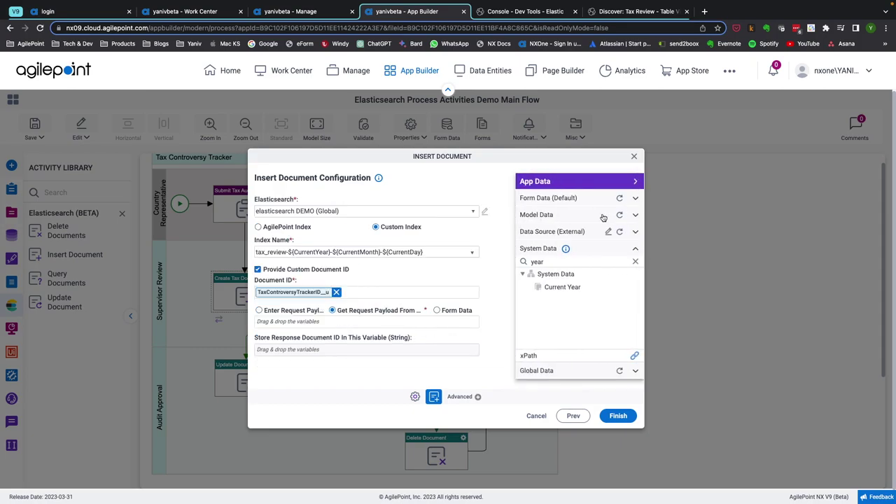
{"action": "left_click", "coordinate": [580, 203]}
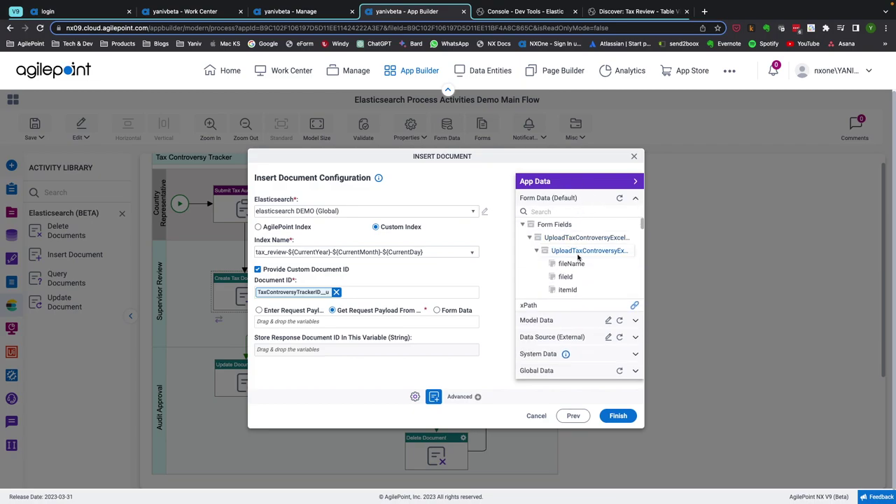
{"action": "left_click_drag", "start_coordinate": [566, 277], "coordinate": [379, 326]}
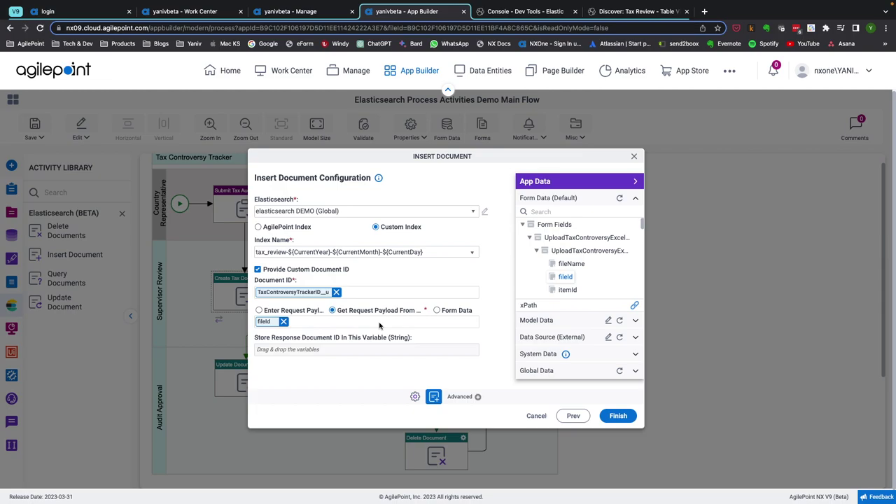
Try Form Data and Enter Request Payload as the payload source, and cancel the Insert Document configuration.
{"action": "left_click", "coordinate": [437, 311]}
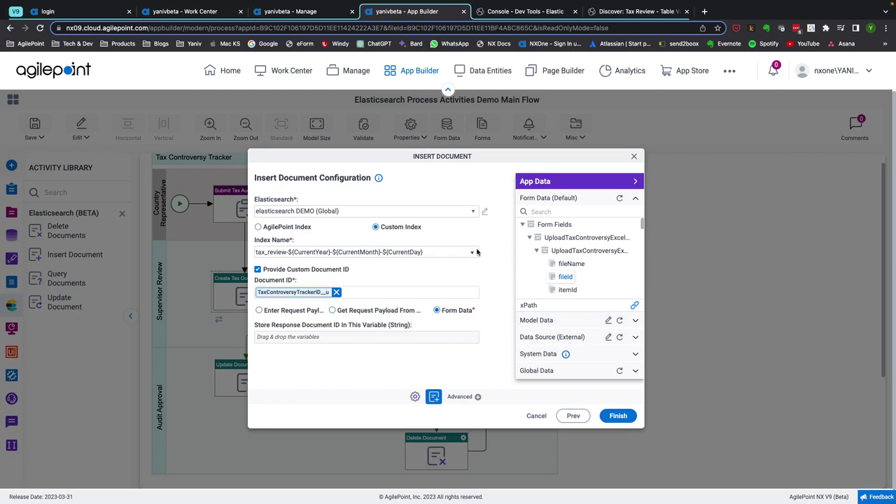
{"action": "left_click", "coordinate": [284, 311]}
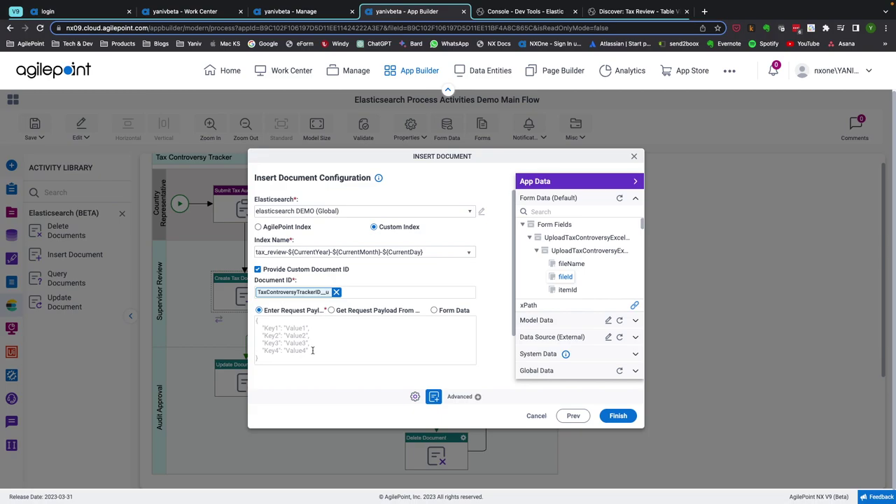
{"action": "left_click", "coordinate": [535, 416]}
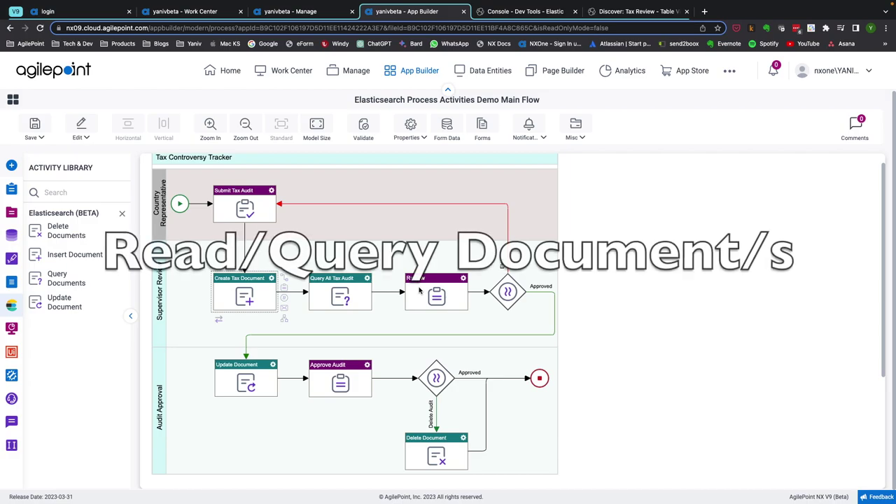
Open the Query All Tax Audit activity's query configuration and read through its filter condition.
{"action": "double_click", "coordinate": [340, 282]}
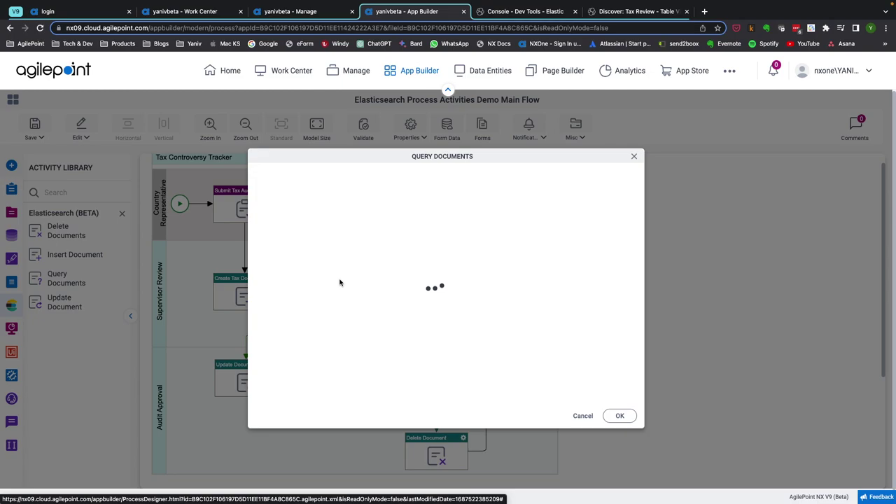
{"action": "left_click", "coordinate": [575, 416]}
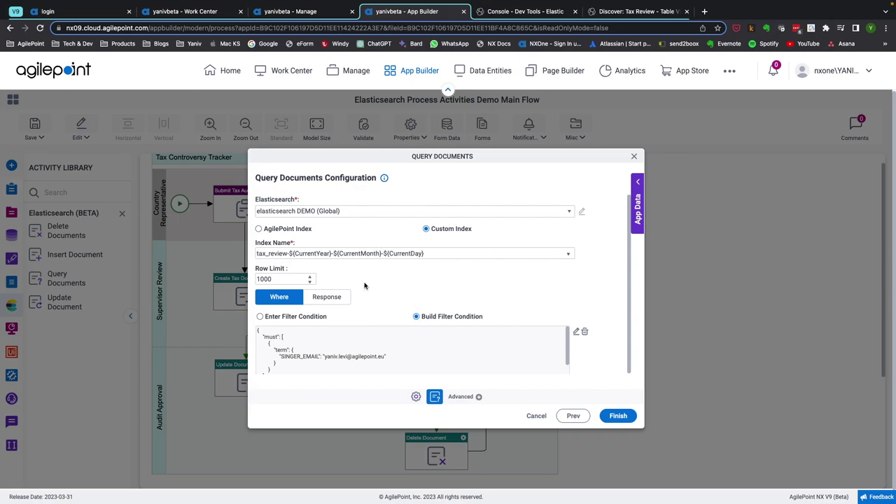
{"action": "scroll", "coordinate": [409, 329], "scroll_direction": "down", "scroll_amount": 2}
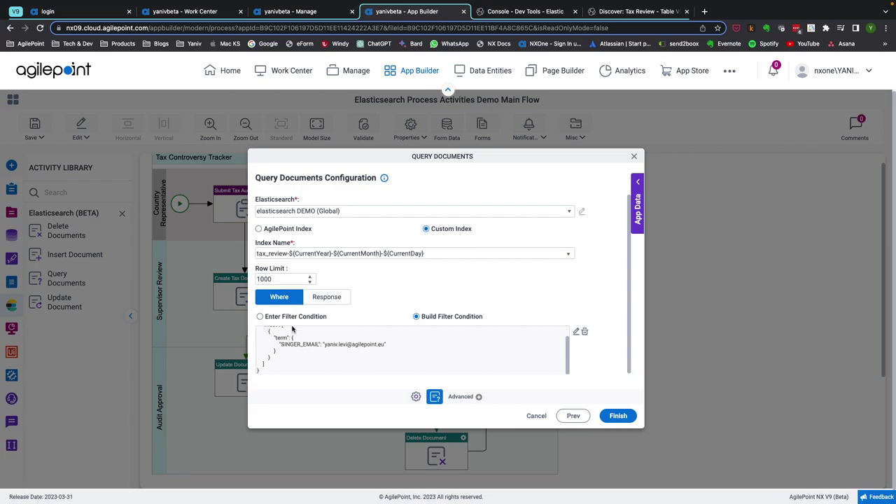
{"action": "scroll", "coordinate": [292, 329], "scroll_direction": "up", "scroll_amount": 2}
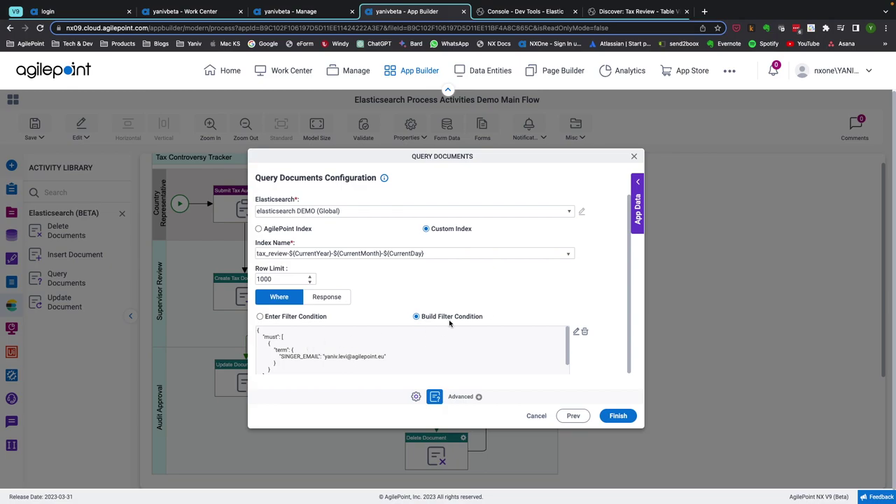
Open the filter condition builder, examine the SINGER_EMAIL expression and look at the form data variables available for it.
{"action": "left_click", "coordinate": [575, 331]}
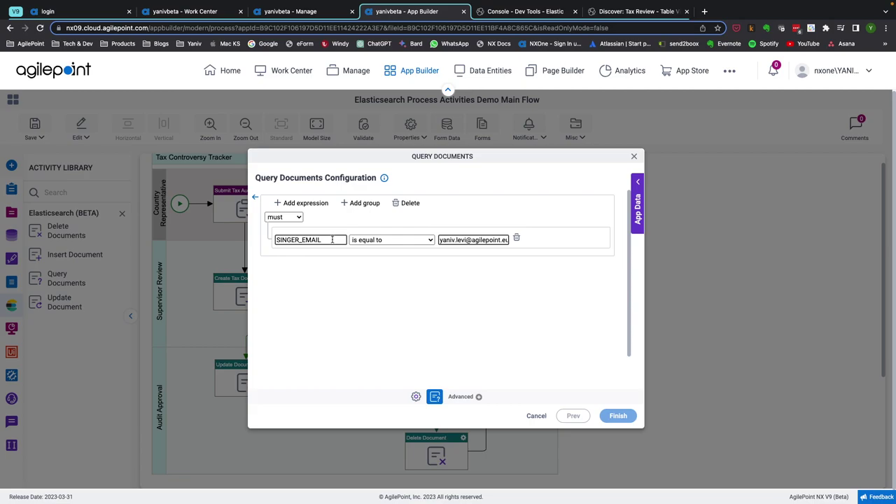
{"action": "left_click_drag", "start_coordinate": [330, 240], "coordinate": [271, 242]}
{"action": "left_click_drag", "start_coordinate": [440, 241], "coordinate": [510, 240]}
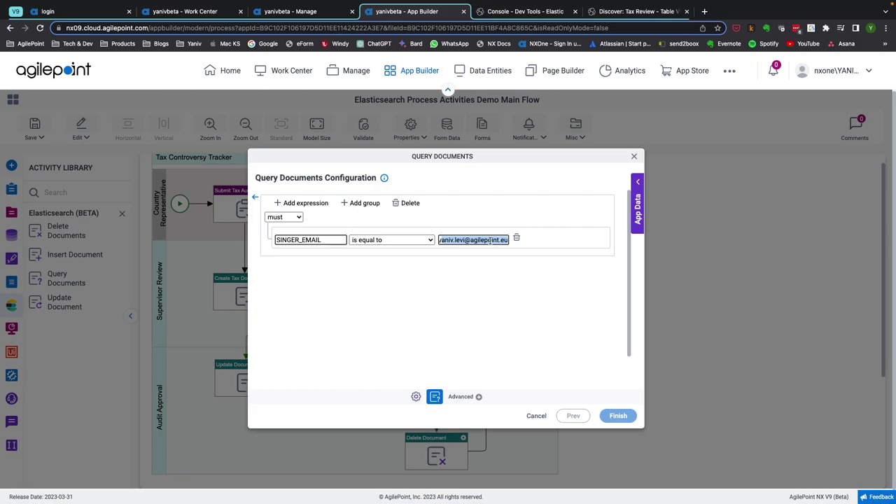
{"action": "left_click", "coordinate": [638, 191]}
{"action": "left_click", "coordinate": [584, 205]}
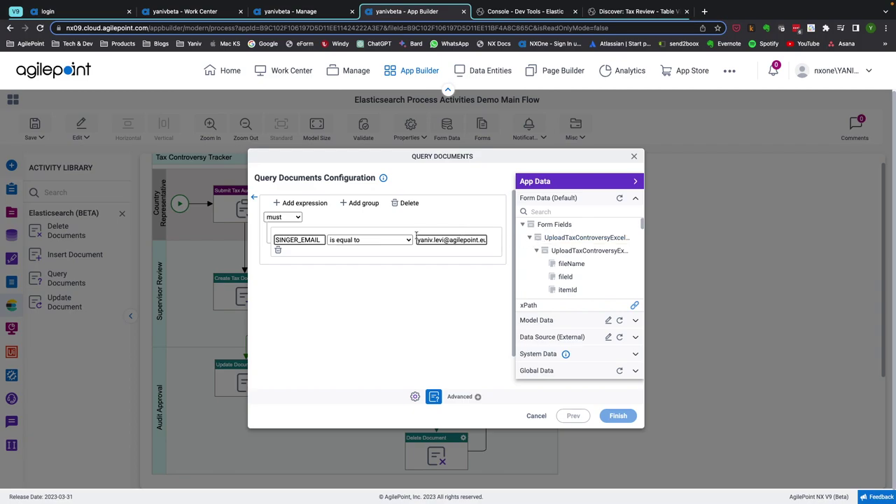
{"action": "left_click", "coordinate": [634, 182]}
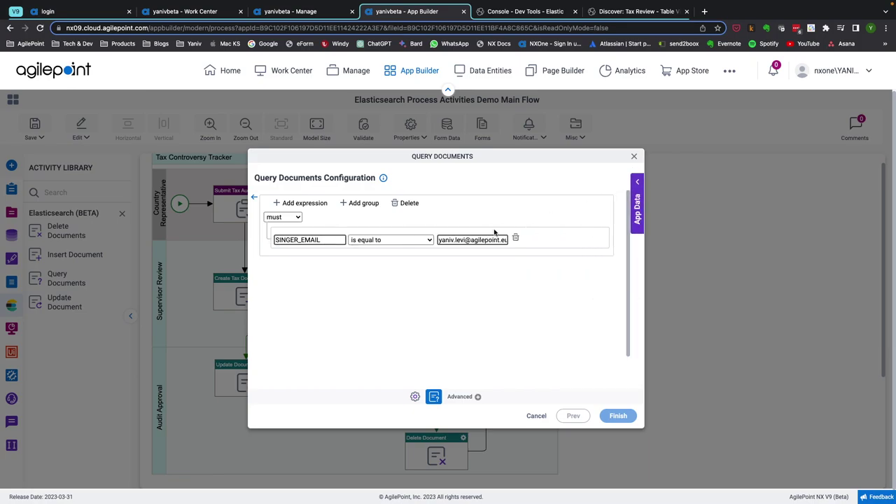
Add a blank second expression to the filter and set the group operator to should.
{"action": "left_click", "coordinate": [307, 203]}
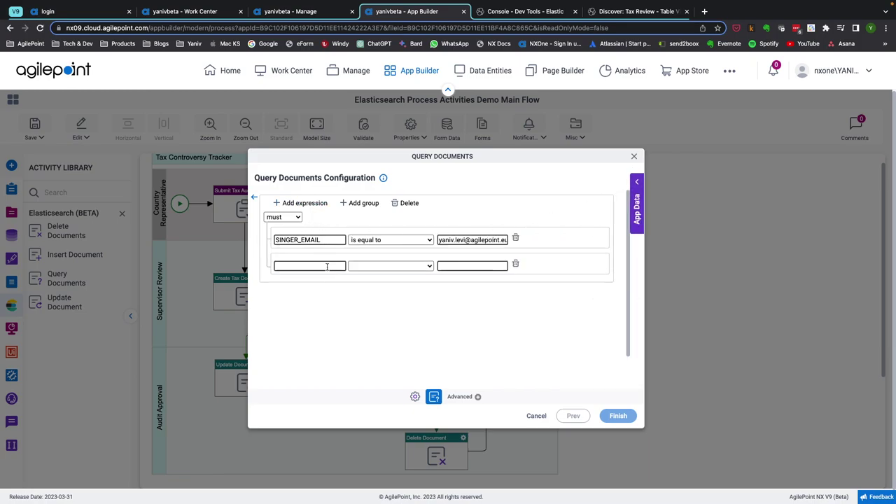
{"action": "left_click", "coordinate": [299, 217]}
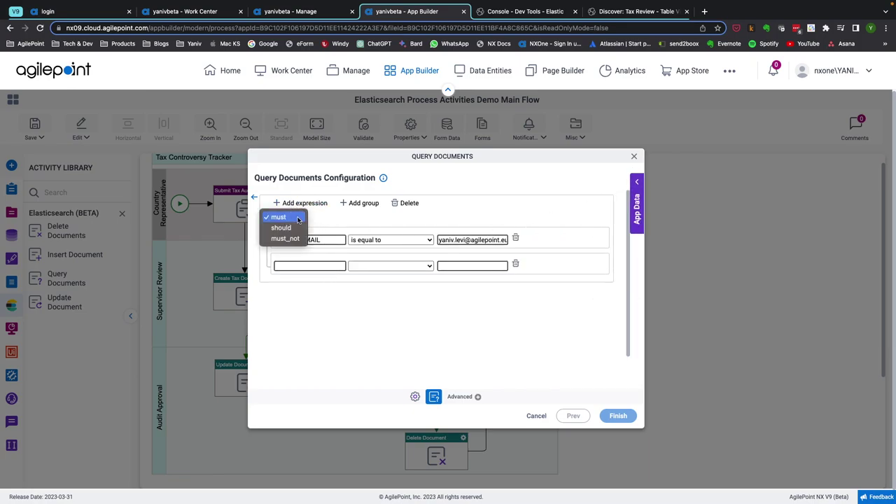
{"action": "left_click", "coordinate": [336, 224]}
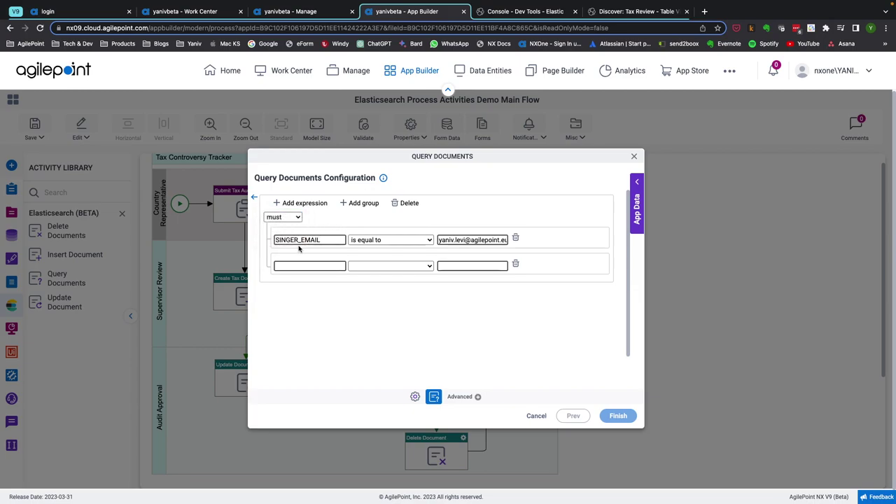
{"action": "left_click", "coordinate": [294, 217]}
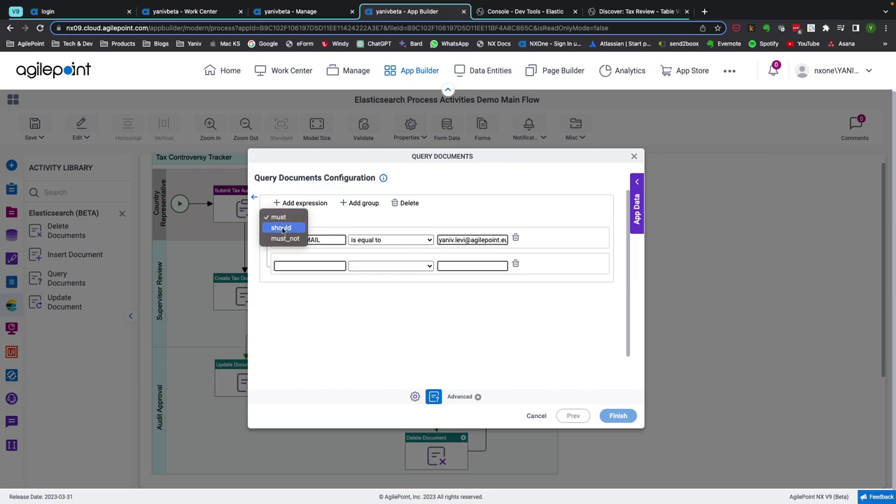
{"action": "left_click", "coordinate": [283, 231]}
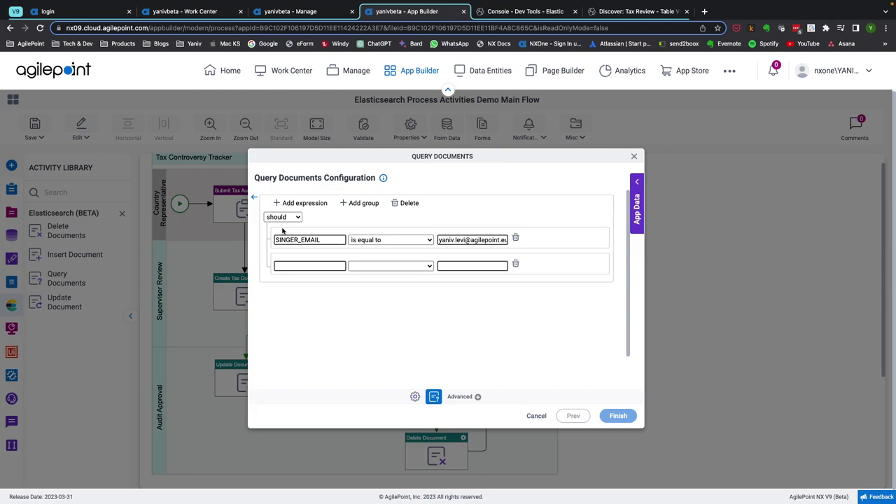
Set the filter group's operator to must_not and delete the blank second expression.
{"action": "left_click", "coordinate": [297, 218]}
{"action": "left_click", "coordinate": [292, 226]}
{"action": "left_click", "coordinate": [515, 265]}
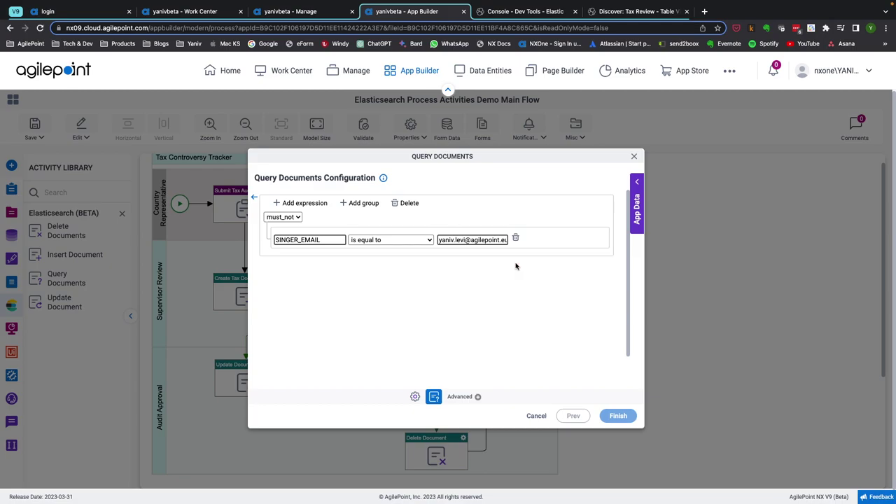
Return to the query configuration and switch the filter to Enter Filter Condition.
{"action": "left_click", "coordinate": [255, 198]}
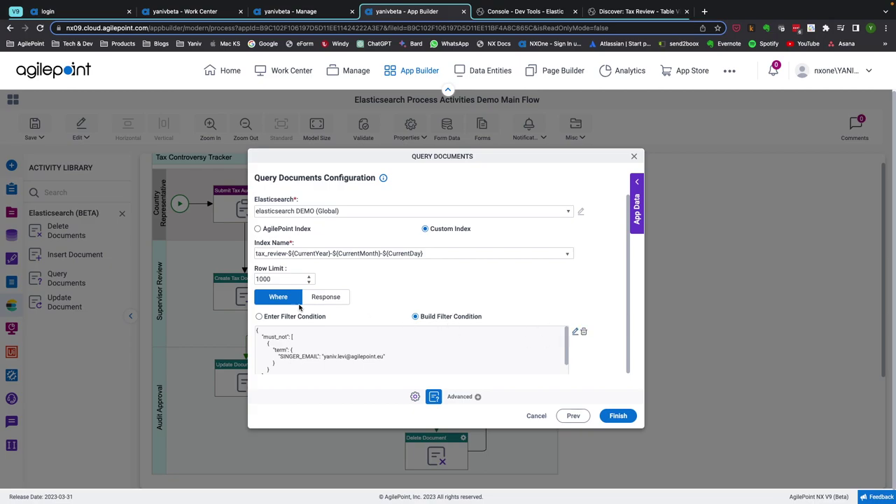
{"action": "left_click", "coordinate": [280, 318]}
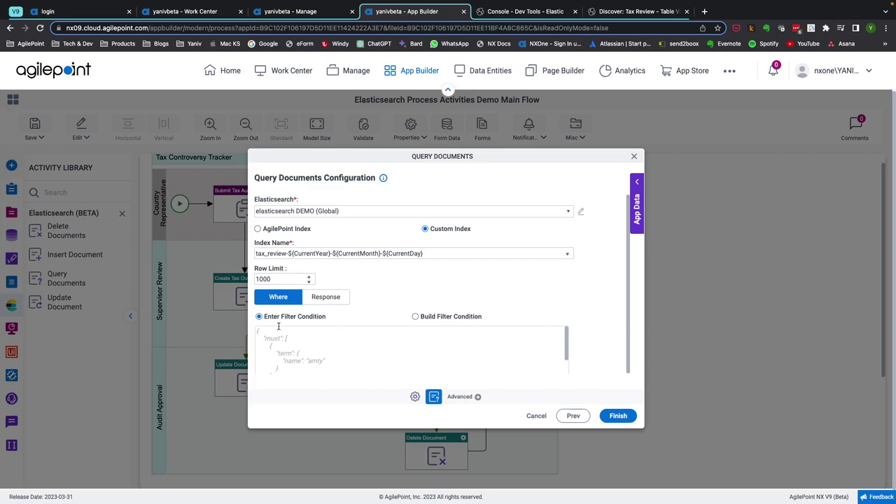
Open the query's response settings and examine the sample response payload from beginning to end.
{"action": "left_click", "coordinate": [323, 298]}
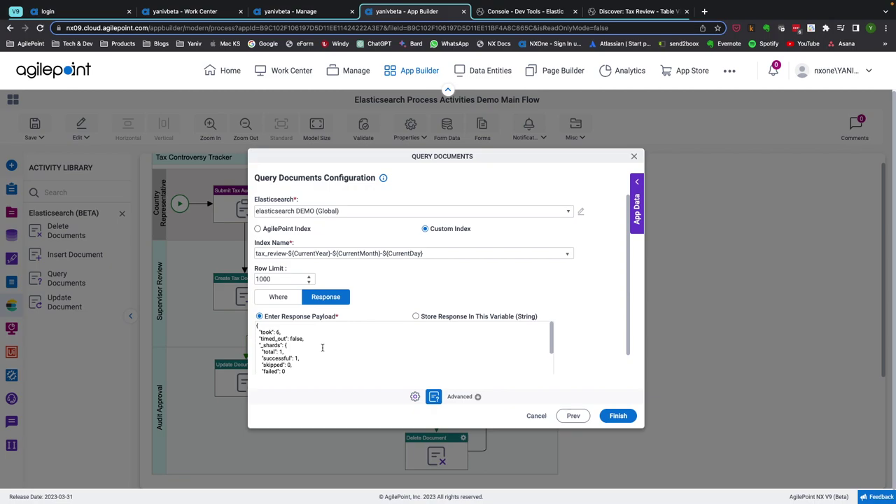
{"action": "scroll", "coordinate": [322, 348], "scroll_direction": "down", "scroll_amount": 3}
{"action": "scroll", "coordinate": [322, 348], "scroll_direction": "up", "scroll_amount": 3}
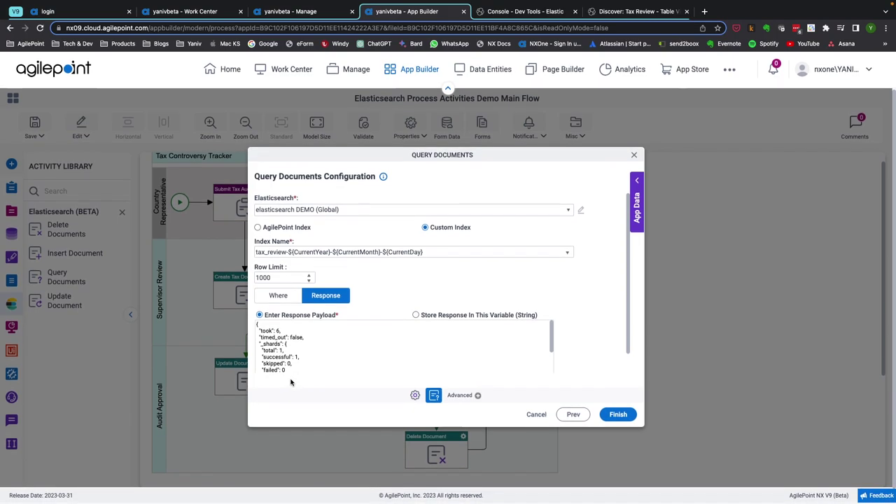
{"action": "scroll", "coordinate": [304, 362], "scroll_direction": "down", "scroll_amount": 5}
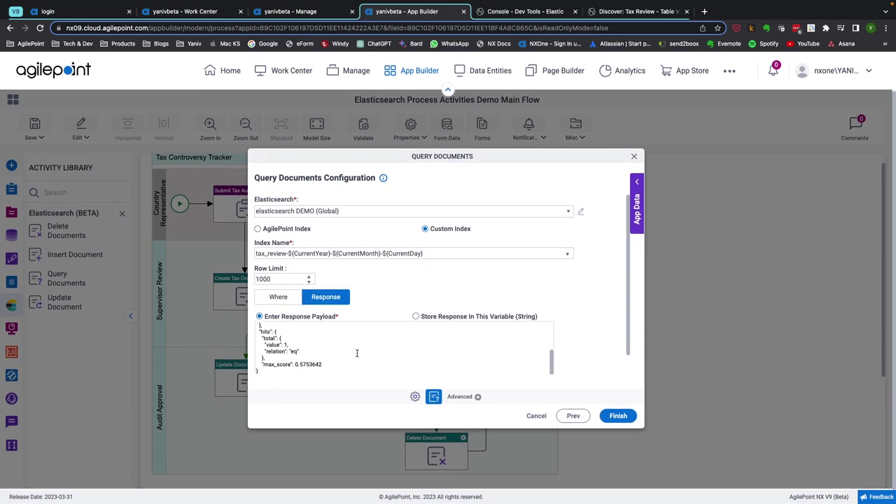
{"action": "scroll", "coordinate": [586, 310], "scroll_direction": "down", "scroll_amount": 1}
{"action": "left_click", "coordinate": [315, 342]}
{"action": "left_click_drag", "start_coordinate": [260, 343], "coordinate": [278, 306]}
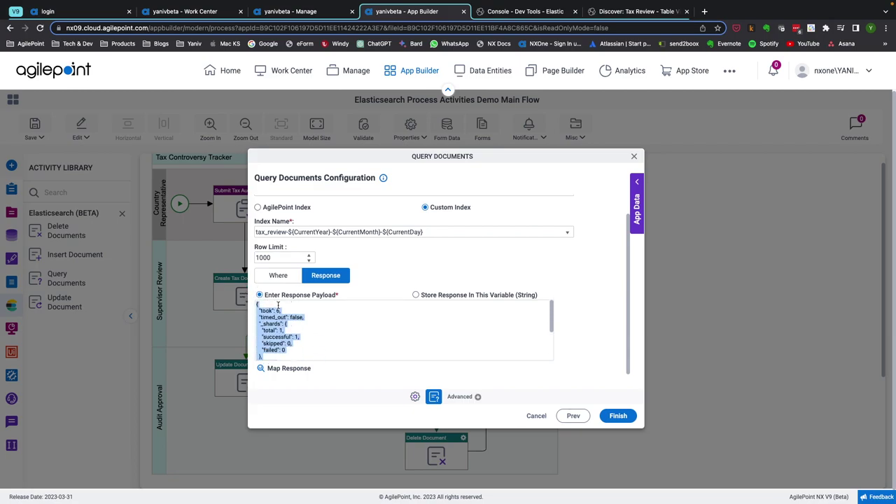
{"action": "scroll", "coordinate": [285, 324], "scroll_direction": "down", "scroll_amount": 5}
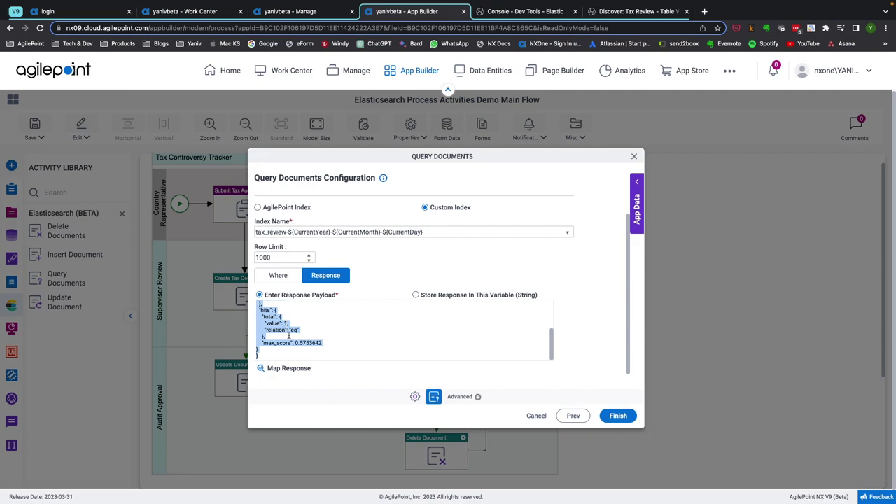
Open the response mapping and trace which app schema field the hits total value is mapped to.
{"action": "left_click", "coordinate": [282, 369]}
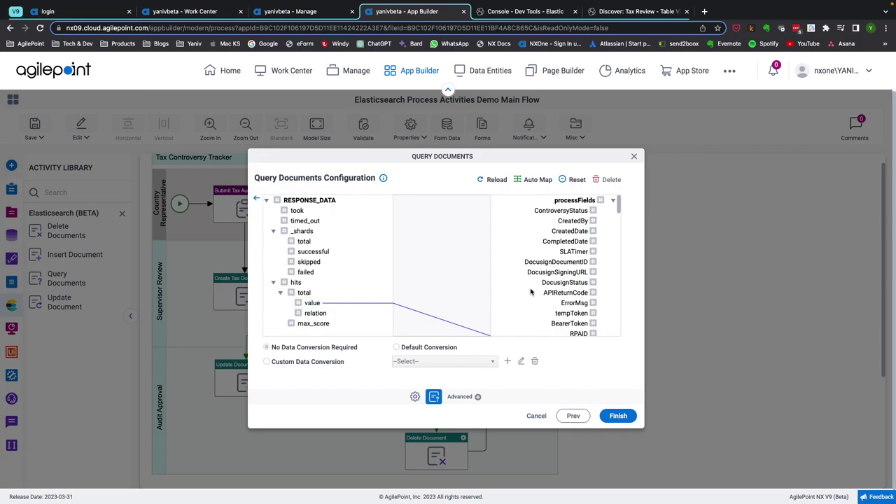
{"action": "scroll", "coordinate": [528, 288], "scroll_direction": "down", "scroll_amount": 3}
{"action": "scroll", "coordinate": [530, 292], "scroll_direction": "down", "scroll_amount": 3}
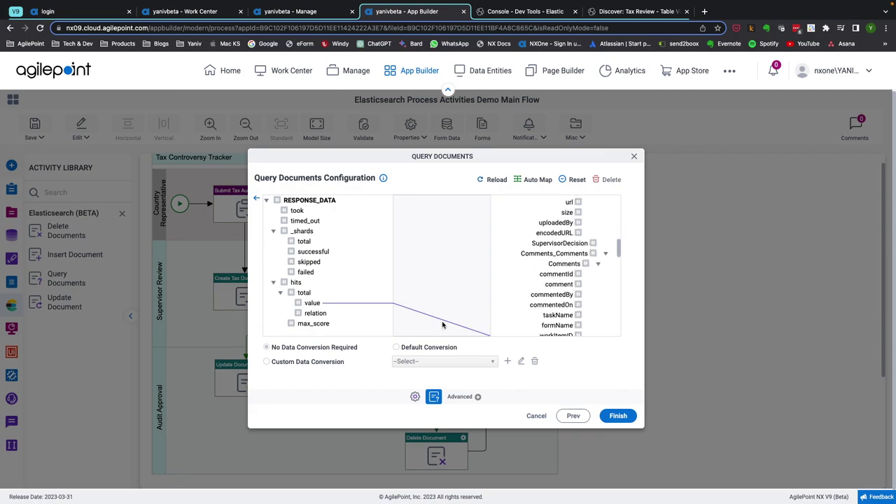
{"action": "scroll", "coordinate": [481, 322], "scroll_direction": "down", "scroll_amount": 3}
{"action": "scroll", "coordinate": [481, 322], "scroll_direction": "down", "scroll_amount": 3}
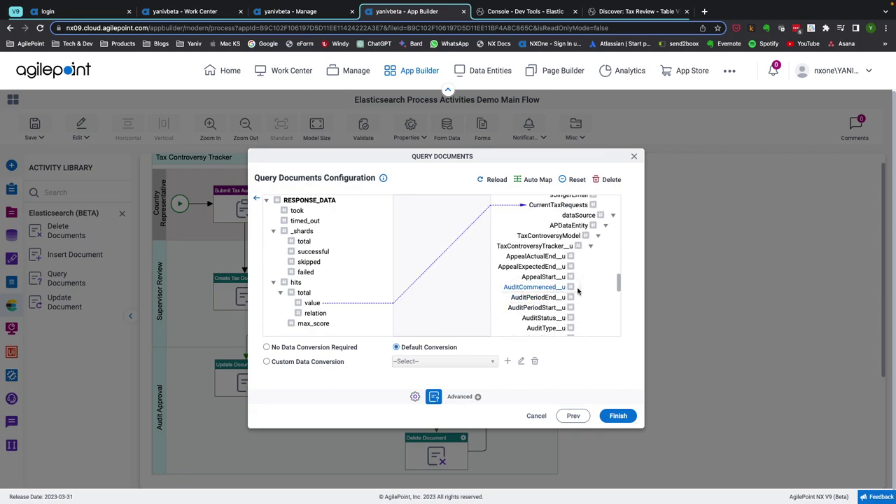
{"action": "left_click_drag", "start_coordinate": [551, 212], "coordinate": [553, 208]}
{"action": "scroll", "coordinate": [532, 231], "scroll_direction": "up", "scroll_amount": 4}
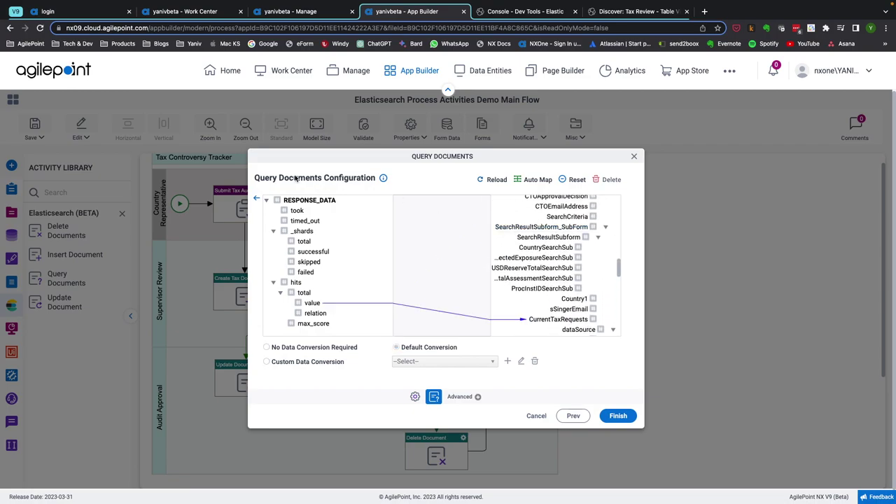
Leave the response mapping and switch the query response to Store Response In This Variable (String).
{"action": "left_click", "coordinate": [256, 199]}
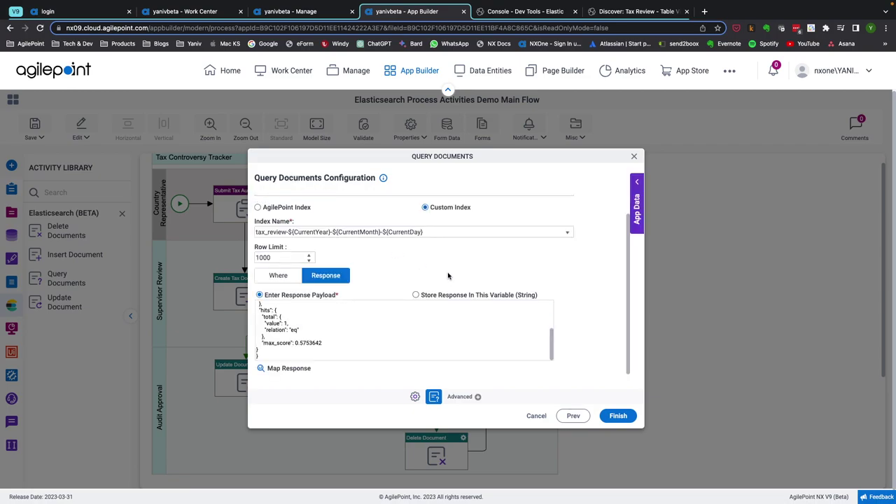
{"action": "left_click", "coordinate": [416, 296]}
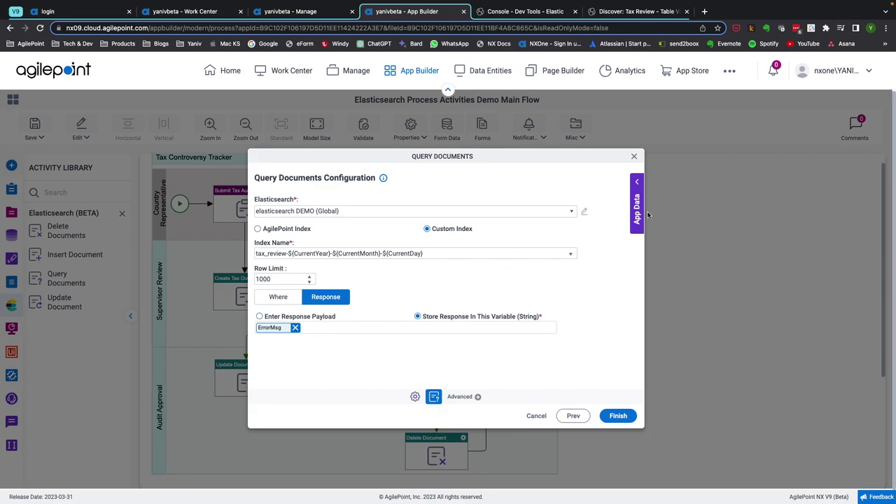
Replace the ErrorMsg response variable with the fileId form field from the app data, and discard the query configuration changes.
{"action": "left_click", "coordinate": [637, 183]}
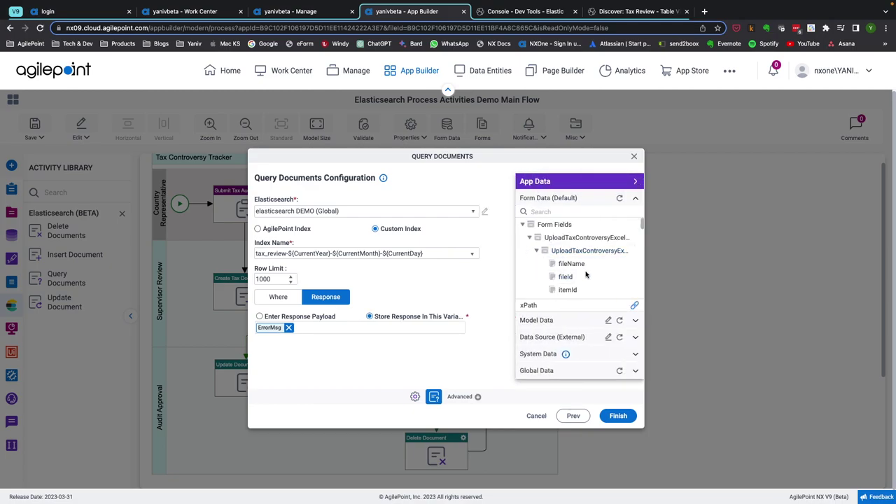
{"action": "scroll", "coordinate": [582, 279], "scroll_direction": "down", "scroll_amount": 2}
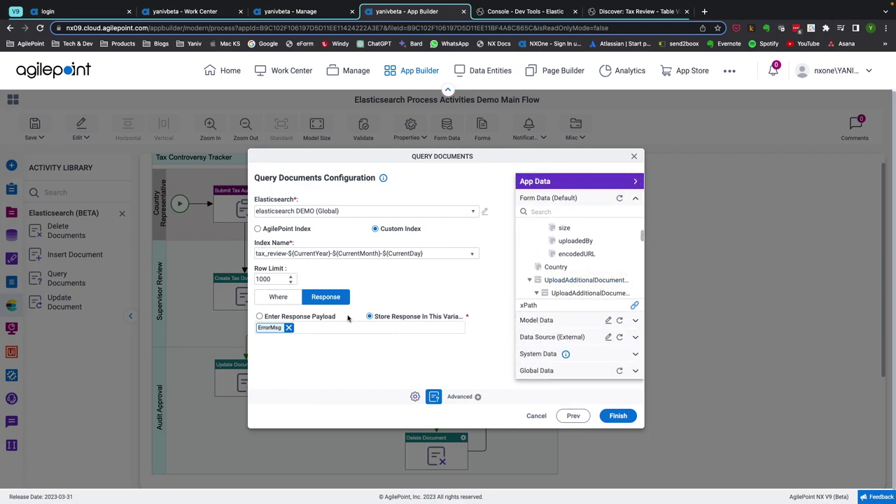
{"action": "left_click", "coordinate": [289, 328]}
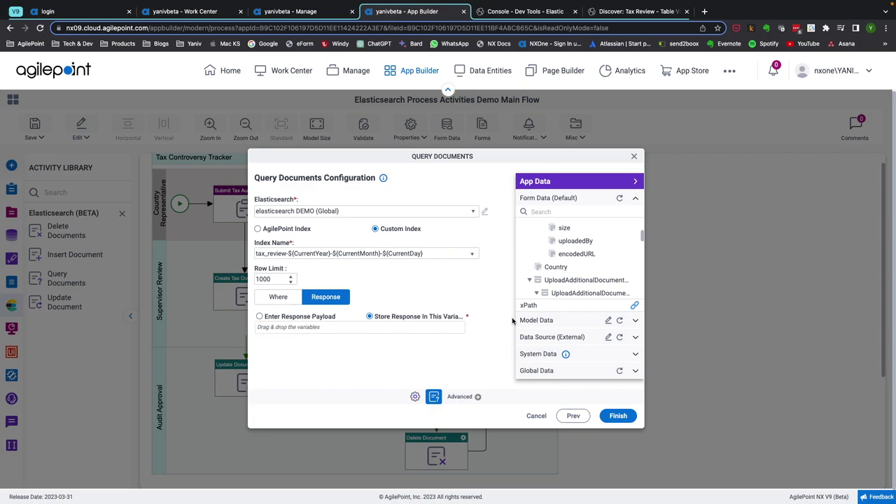
{"action": "scroll", "coordinate": [584, 239], "scroll_direction": "up", "scroll_amount": 2}
{"action": "scroll", "coordinate": [584, 242], "scroll_direction": "down", "scroll_amount": 5}
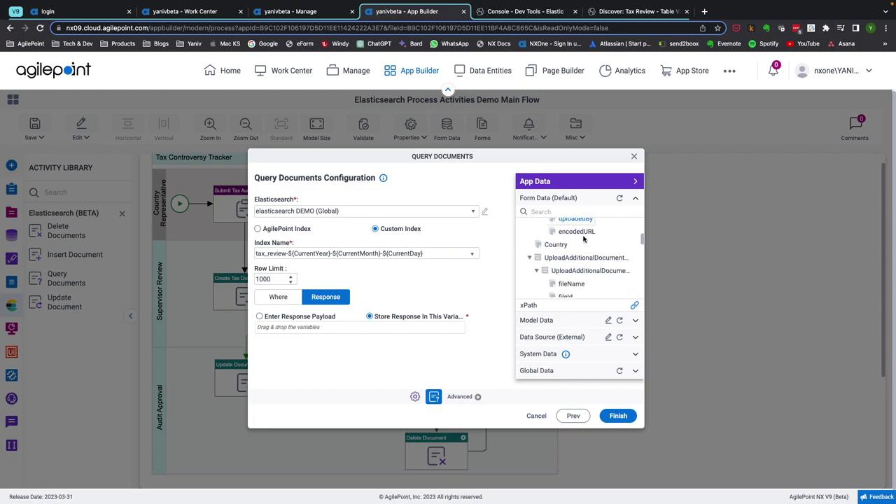
{"action": "left_click_drag", "start_coordinate": [565, 257], "coordinate": [356, 331]}
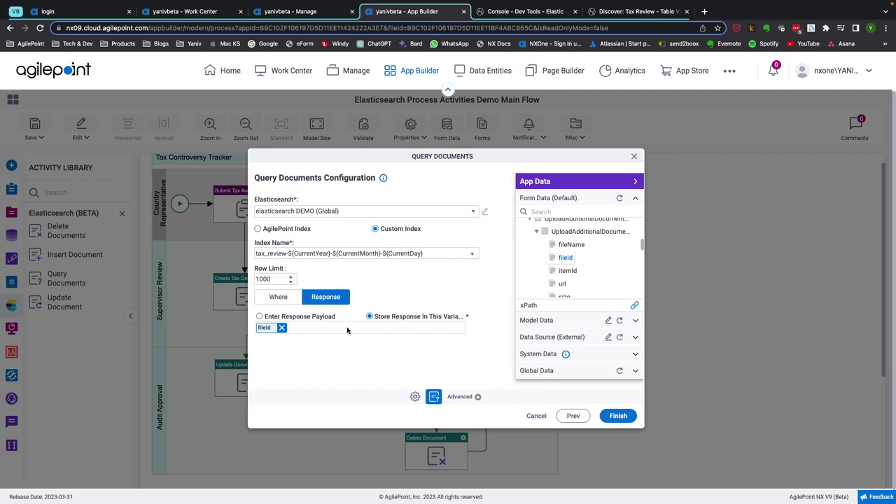
{"action": "left_click", "coordinate": [537, 417]}
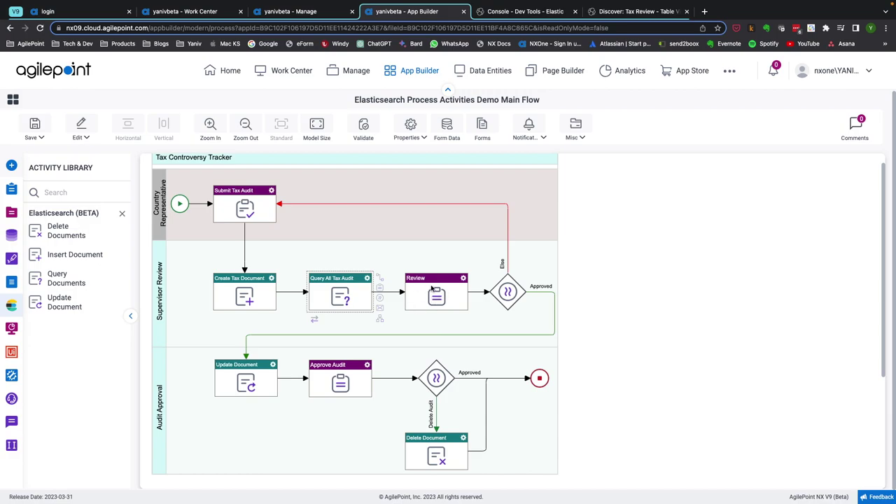
Open the Update Document activity's configuration and examine the index, document ID and request payload fields.
{"action": "left_click", "coordinate": [259, 373]}
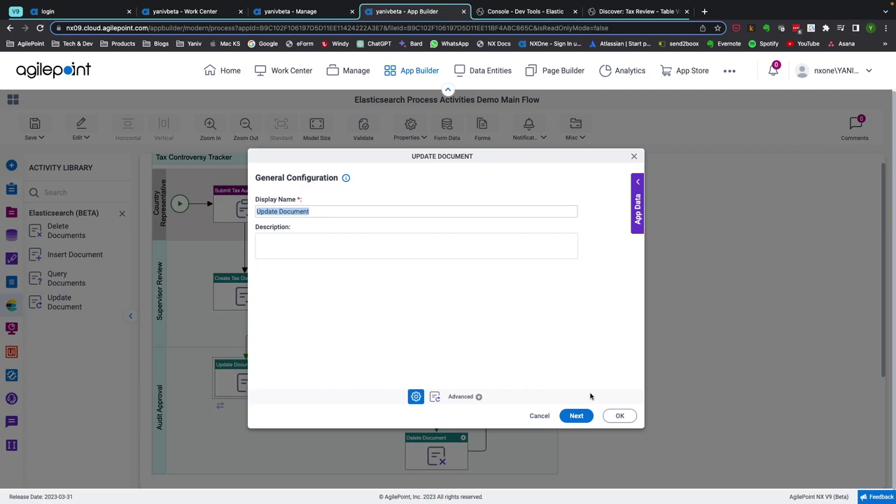
{"action": "left_click", "coordinate": [584, 415]}
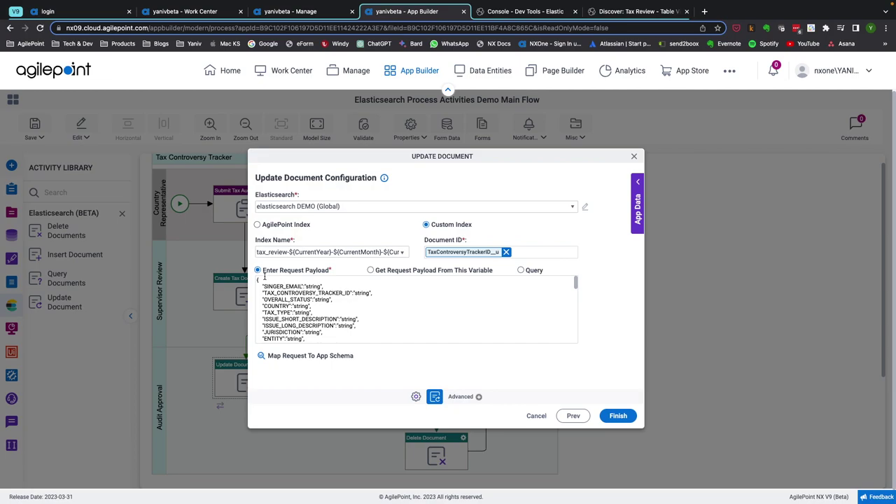
{"action": "scroll", "coordinate": [272, 296], "scroll_direction": "down", "scroll_amount": 2}
{"action": "scroll", "coordinate": [273, 296], "scroll_direction": "down", "scroll_amount": 1}
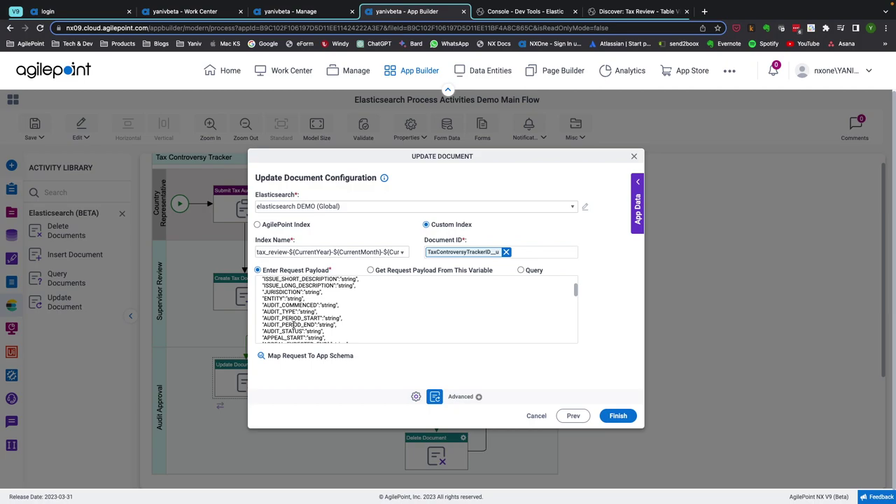
Inspect the Get Request Payload From This Variable option, and return to Enter Request Payload to review the payload fields.
{"action": "left_click", "coordinate": [371, 270]}
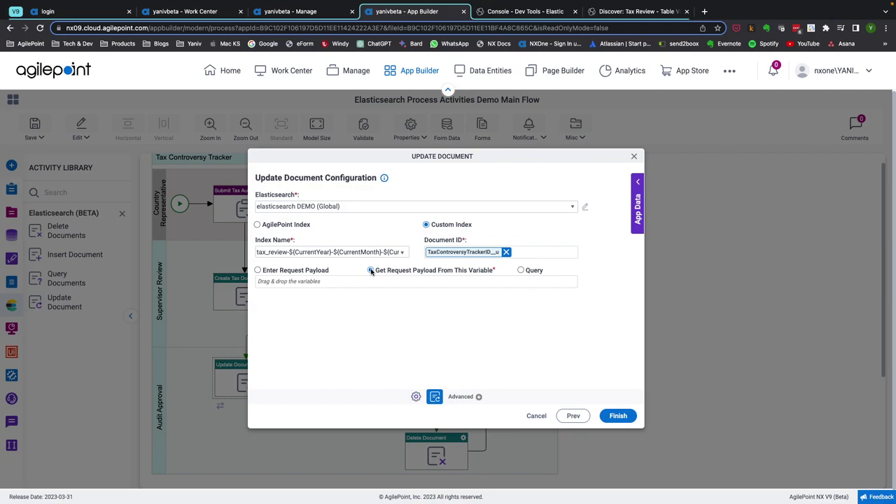
{"action": "left_click", "coordinate": [362, 277]}
{"action": "left_click", "coordinate": [312, 273]}
{"action": "scroll", "coordinate": [315, 299], "scroll_direction": "down", "scroll_amount": 1}
{"action": "scroll", "coordinate": [315, 299], "scroll_direction": "down", "scroll_amount": 10}
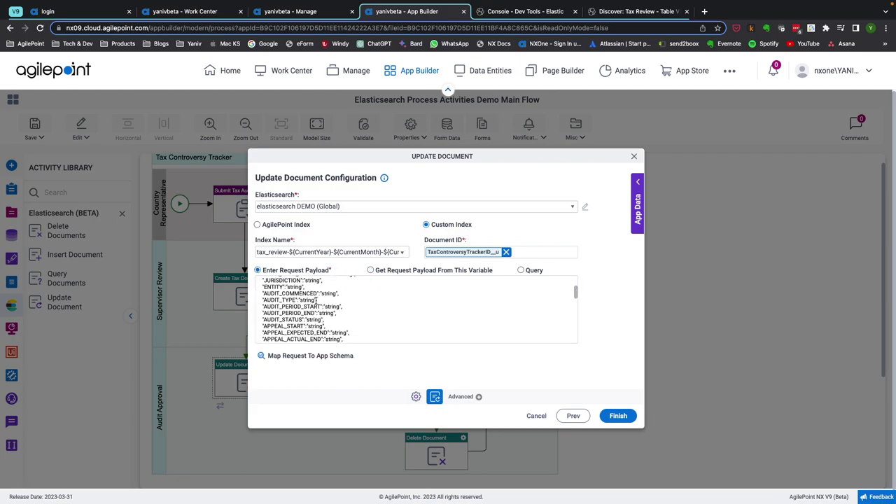
Examine how the update request fields are mapped to the app schema, and leave the Update Document configuration without saving.
{"action": "left_click", "coordinate": [315, 360]}
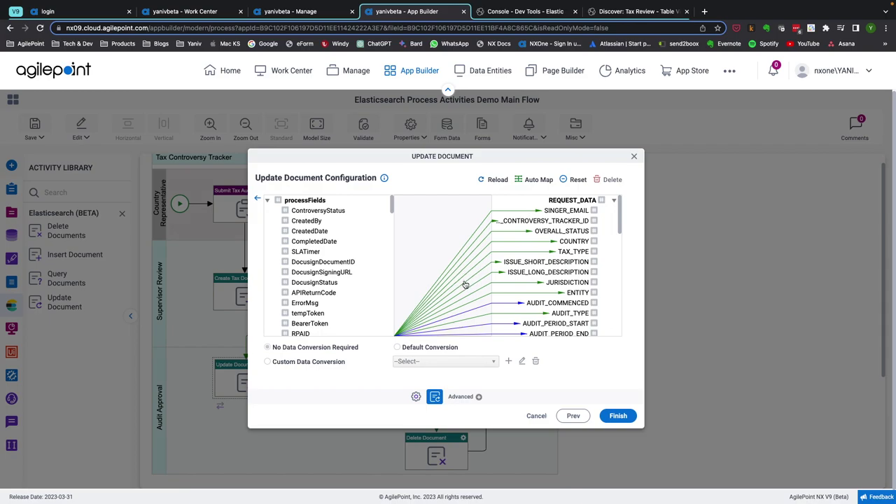
{"action": "scroll", "coordinate": [465, 283], "scroll_direction": "down", "scroll_amount": 10}
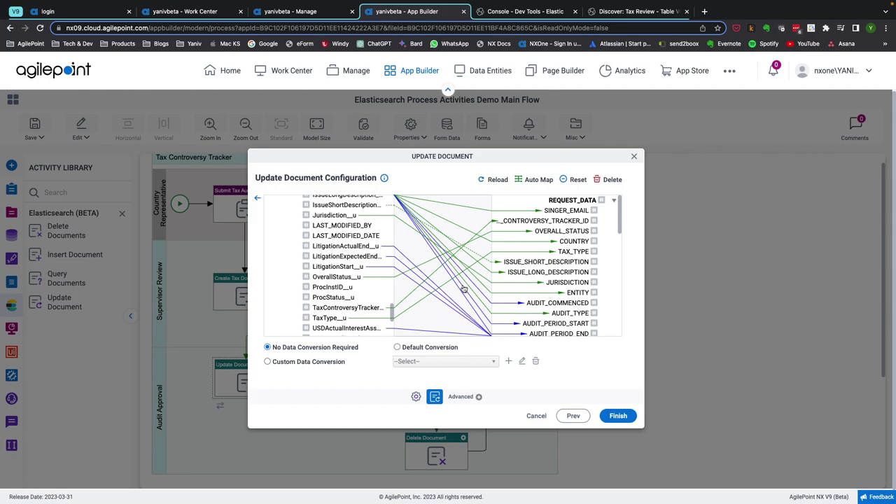
{"action": "left_click", "coordinate": [256, 201]}
{"action": "left_click", "coordinate": [537, 416]}
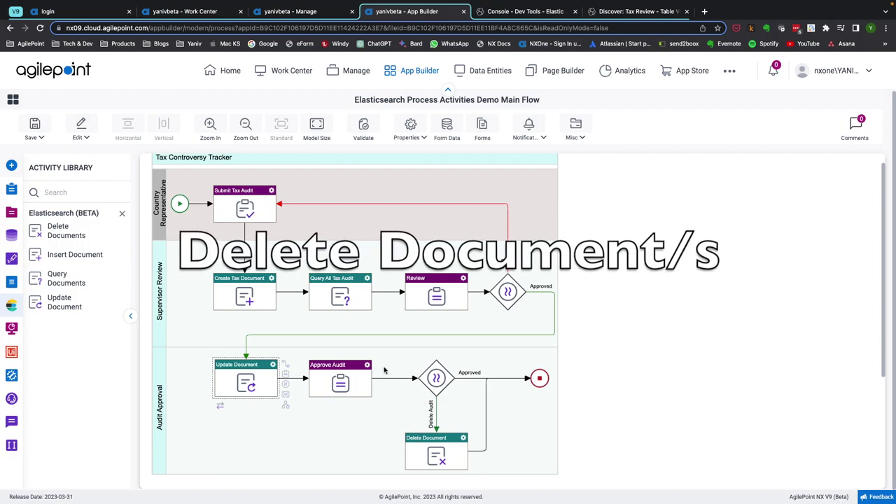
Open the Delete Document activity's configuration and compare the Enter Request Payload and Get Document ID From This Variable options.
{"action": "double_click", "coordinate": [435, 456]}
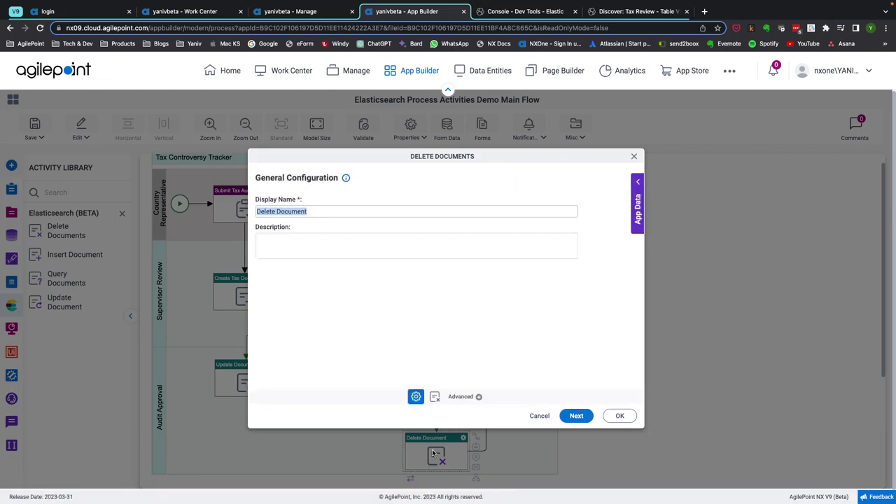
{"action": "left_click", "coordinate": [435, 396]}
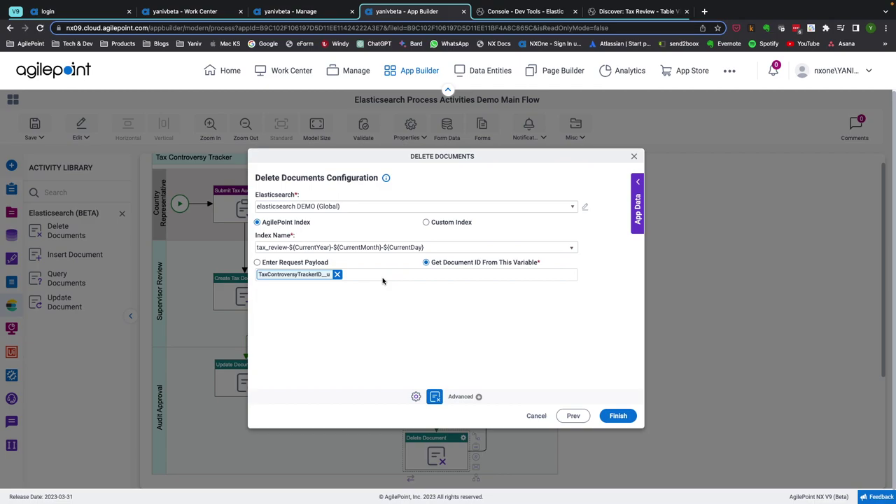
{"action": "left_click", "coordinate": [293, 263]}
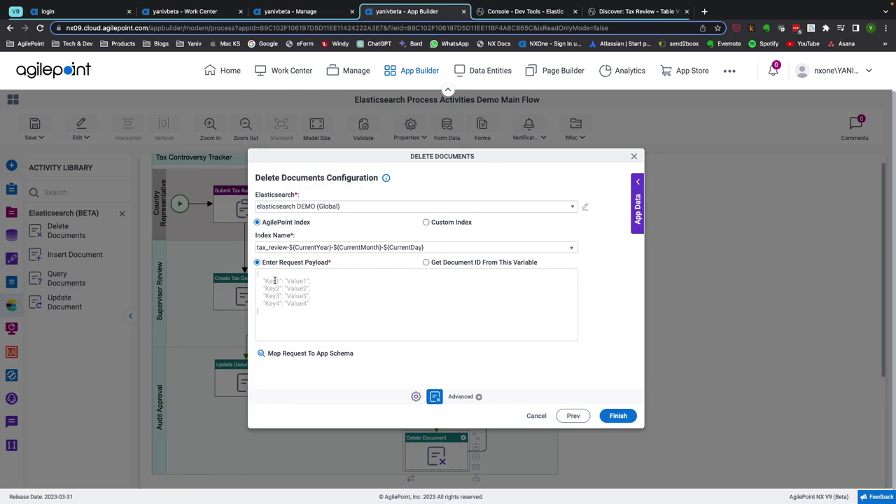
{"action": "left_click", "coordinate": [426, 263]}
{"action": "left_click", "coordinate": [348, 273]}
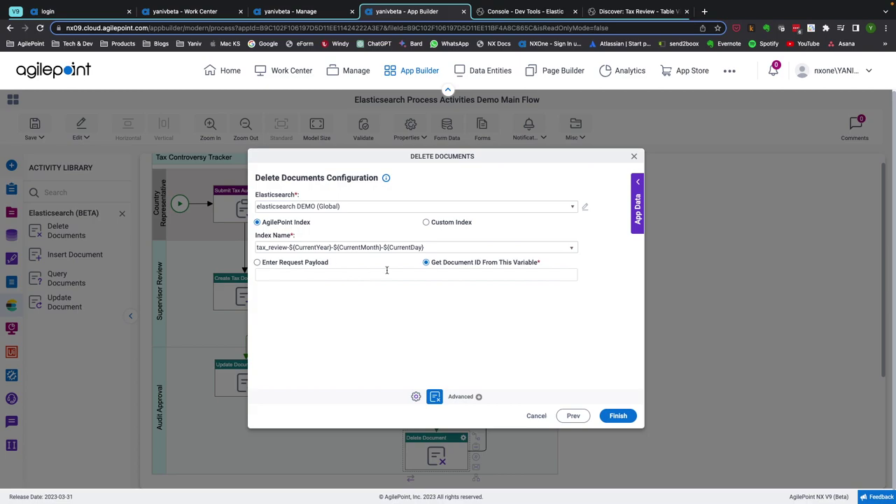
{"action": "left_click", "coordinate": [319, 266]}
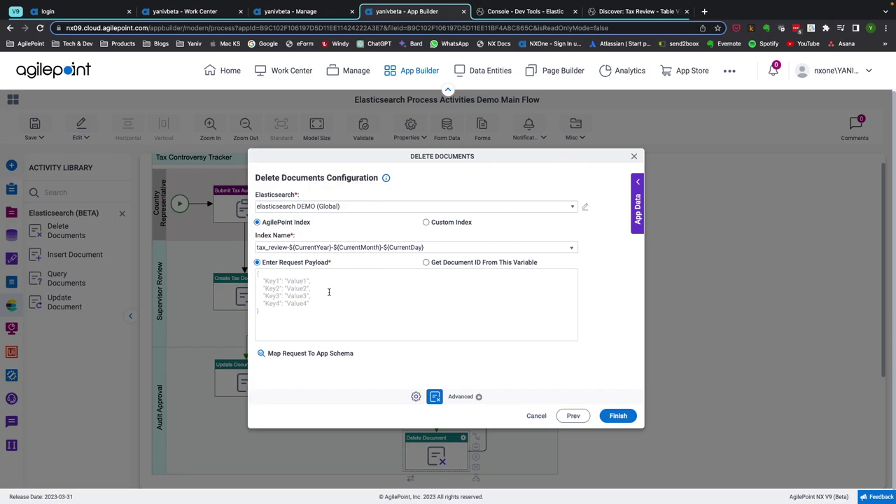
{"action": "left_click", "coordinate": [426, 262]}
{"action": "left_click", "coordinate": [425, 275]}
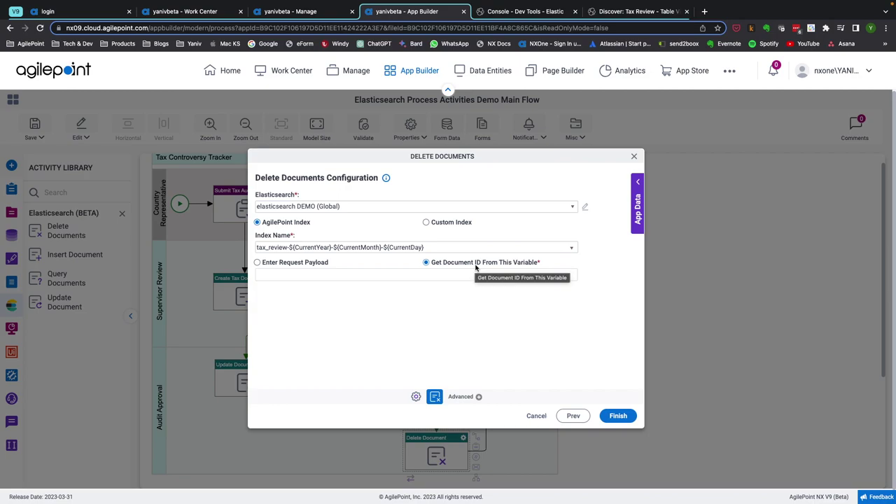
Search the Model Data fields in the app data for "trac" and clear the search.
{"action": "left_click", "coordinate": [637, 185]}
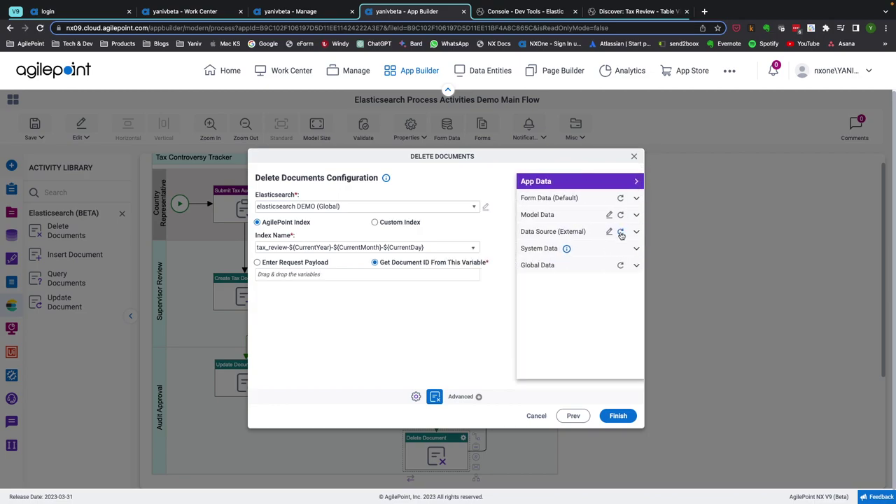
{"action": "left_click", "coordinate": [581, 215]}
{"action": "type", "text": "trac"}
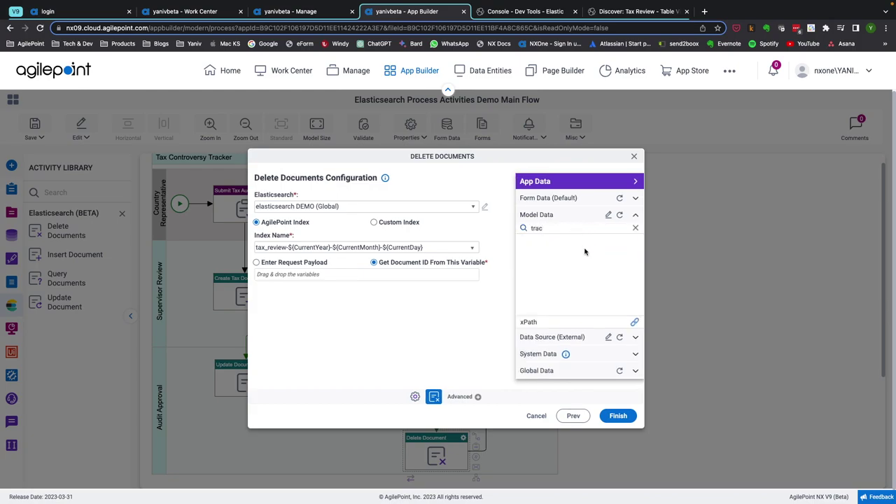
{"action": "key", "text": "BackSpace"}
{"action": "key", "text": "BackSpace"}
{"action": "key", "text": "BackSpace"}
{"action": "key", "text": "BackSpace"}
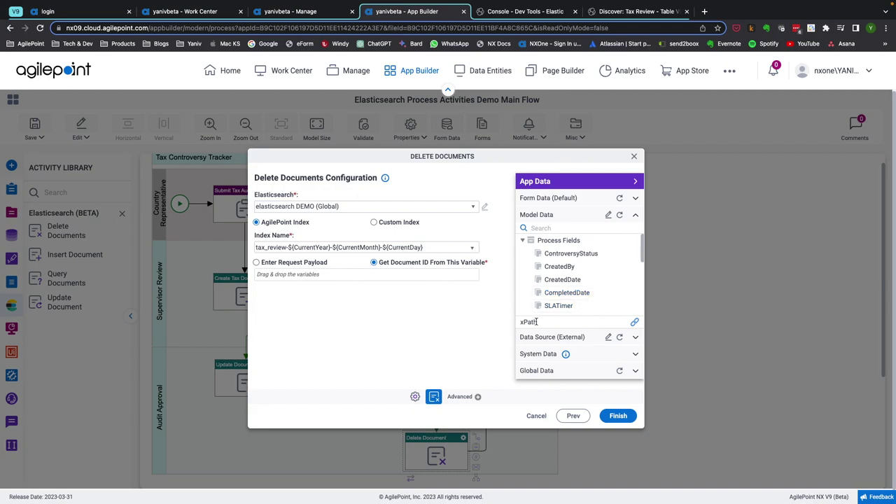
Find TaxControversyTrackerID__u in the external data source with "track", assign it as the document ID variable, and discard the configuration.
{"action": "left_click", "coordinate": [540, 338]}
{"action": "left_click", "coordinate": [553, 245]}
{"action": "type", "text": "tar"}
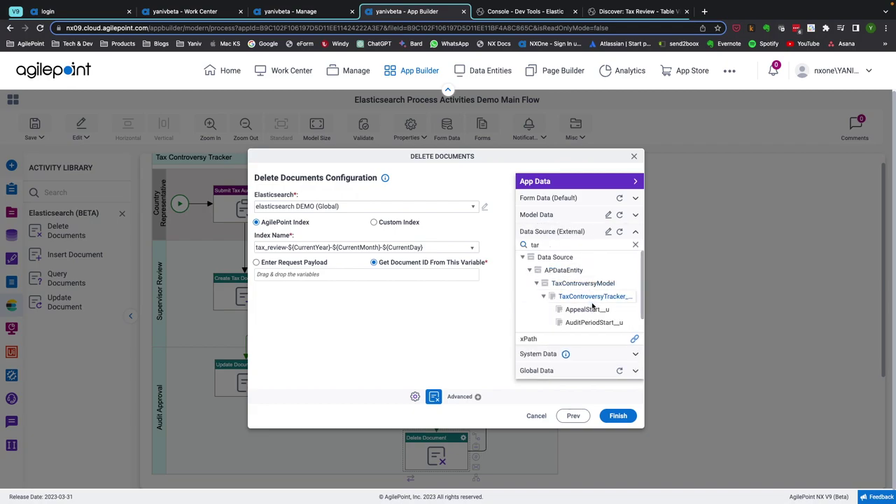
{"action": "key", "text": "BackSpace"}
{"action": "key", "text": "BackSpace"}
{"action": "type", "text": "rack"}
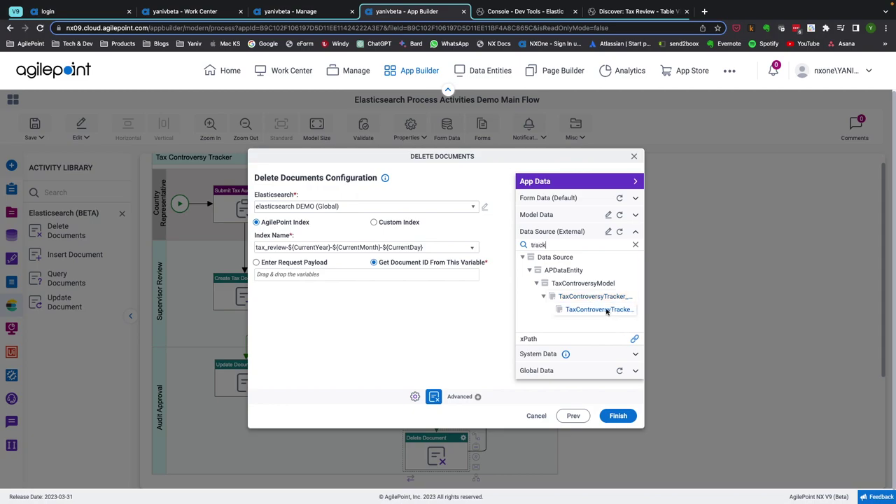
{"action": "left_click_drag", "start_coordinate": [606, 311], "coordinate": [352, 275]}
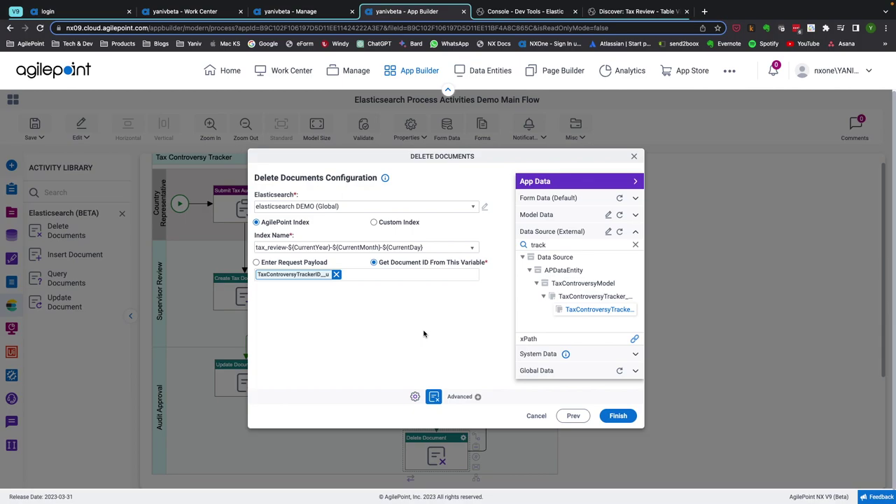
{"action": "left_click", "coordinate": [534, 415]}
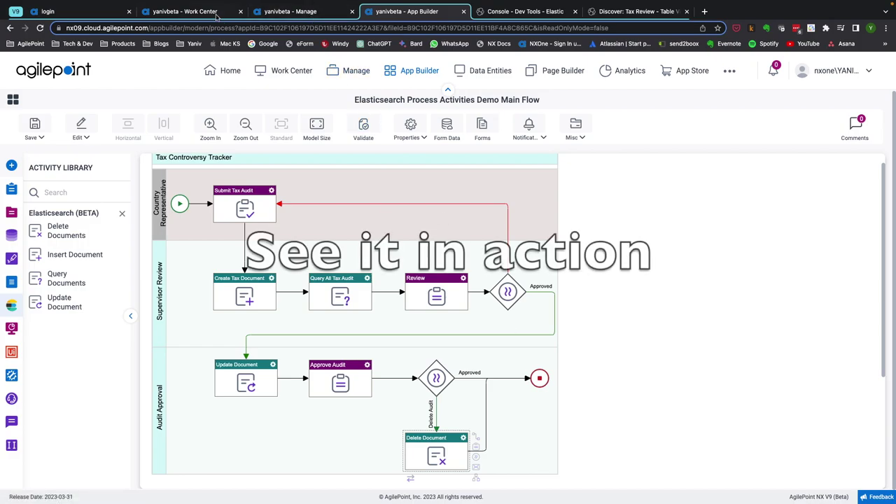
Launch the Elasticsearch Activities Demo from the Work Center and highlight the form's Tax Controversy Tracker ID.
{"action": "left_click", "coordinate": [186, 11]}
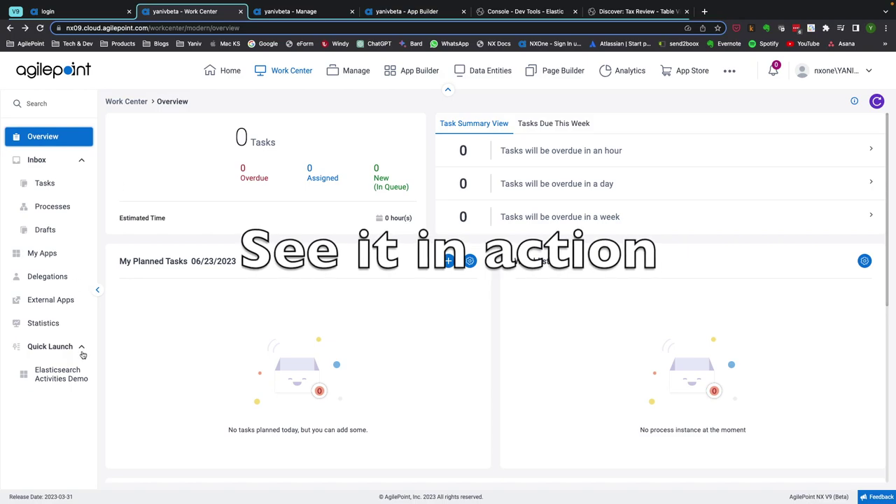
{"action": "left_click", "coordinate": [62, 378]}
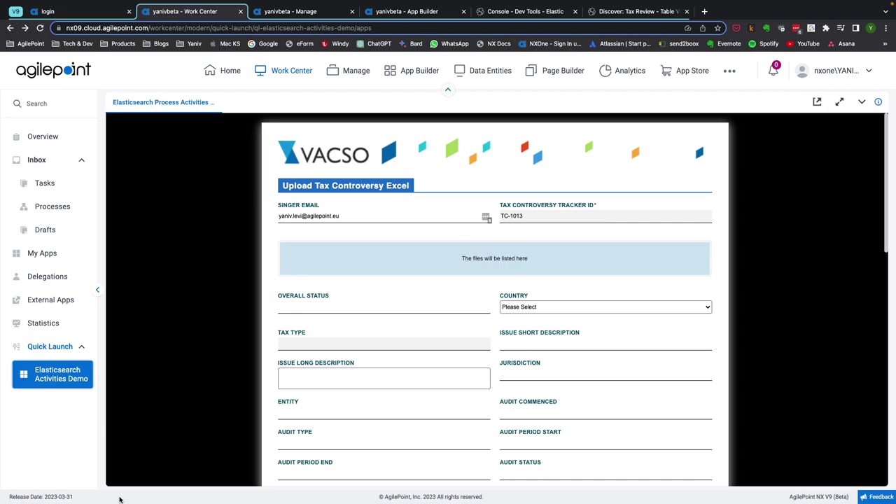
{"action": "left_click", "coordinate": [531, 217]}
{"action": "left_click_drag", "start_coordinate": [531, 217], "coordinate": [494, 219]}
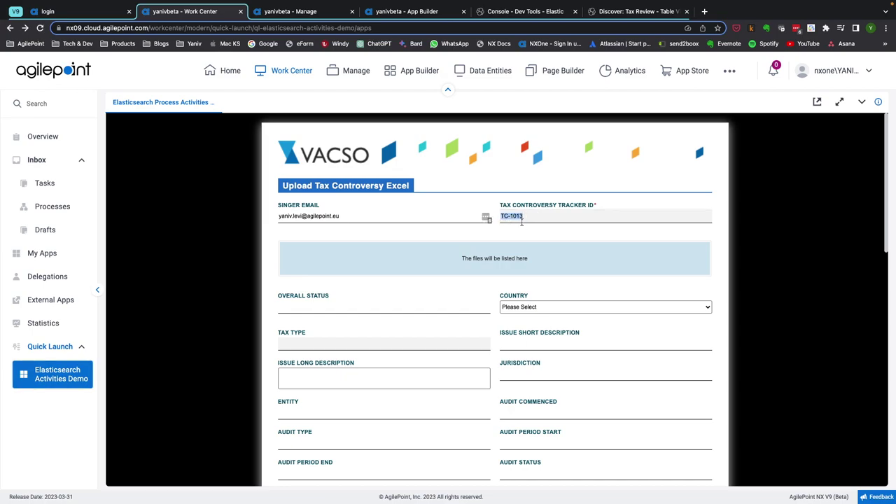
Switch to the Elastic Dev Tools console and change the document ID in the first GET request to TC-1013.
{"action": "left_click", "coordinate": [490, 16]}
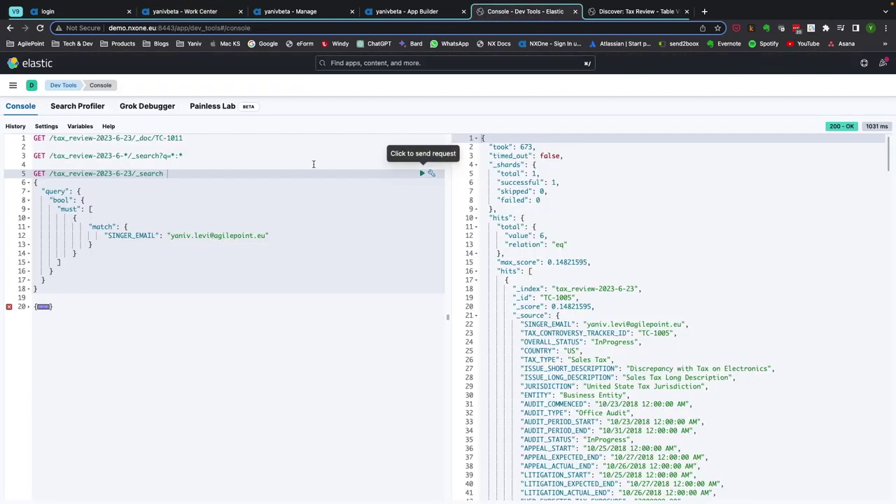
{"action": "left_click", "coordinate": [283, 138]}
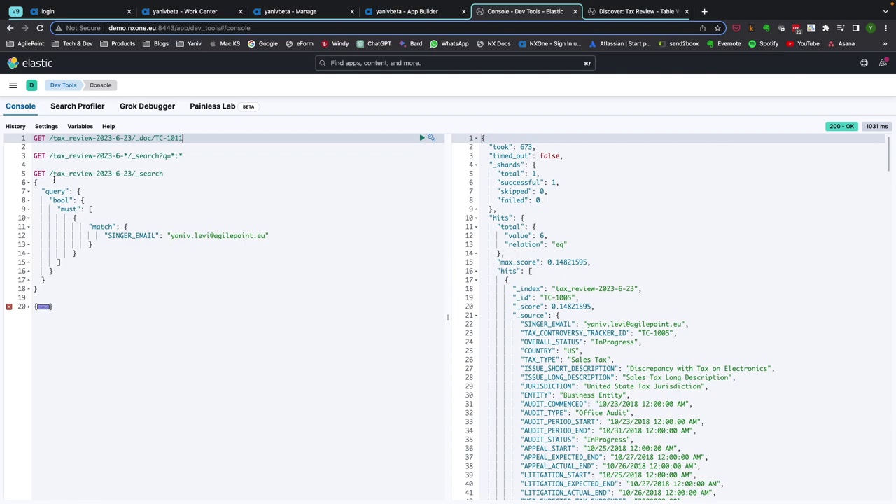
{"action": "key", "text": "BackSpace"}
{"action": "type", "text": "3"}
Recheck the Tax Controversy Tracker ID in the Work Center form and return to the Elastic Dev Tools console.
{"action": "left_click", "coordinate": [279, 16]}
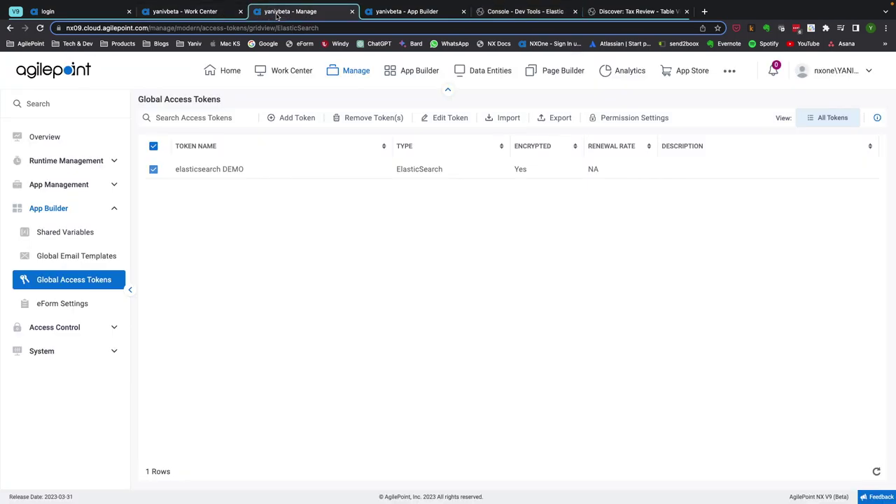
{"action": "left_click", "coordinate": [419, 11]}
{"action": "left_click", "coordinate": [226, 13]}
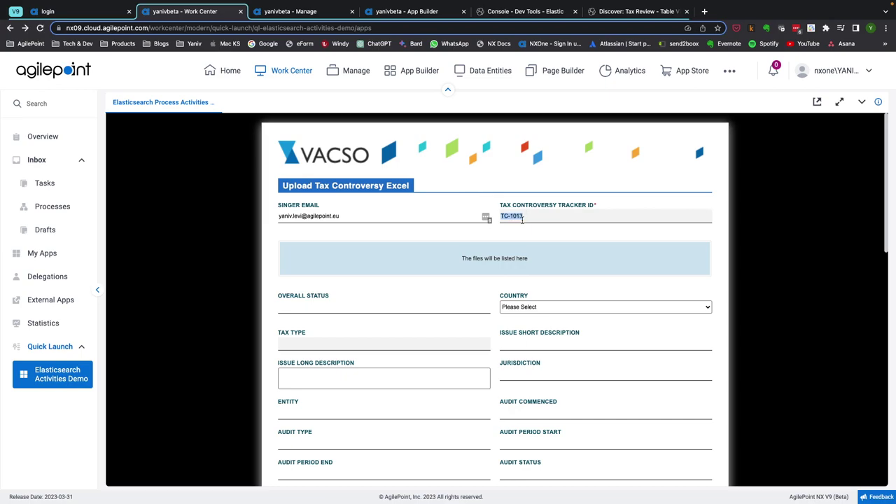
{"action": "left_click", "coordinate": [509, 14]}
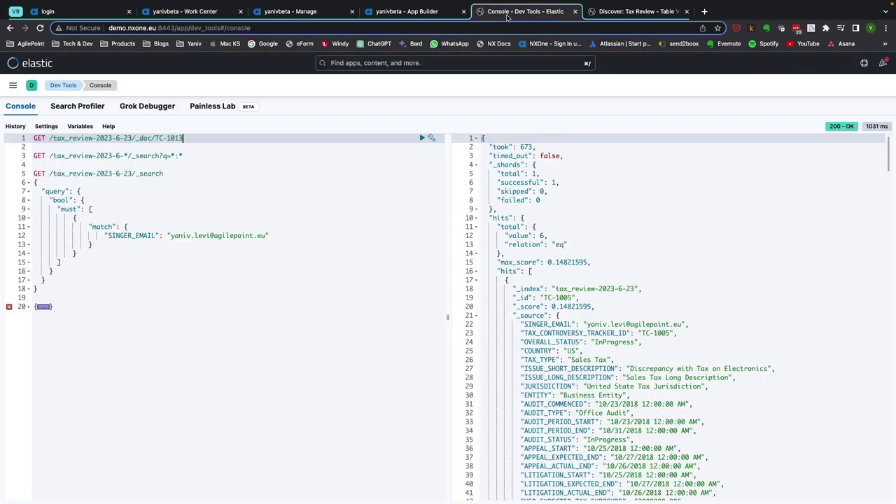
Send the GET request for document TC-1013 and highlight its index name, document ID and the response's found value.
{"action": "left_click", "coordinate": [423, 139]}
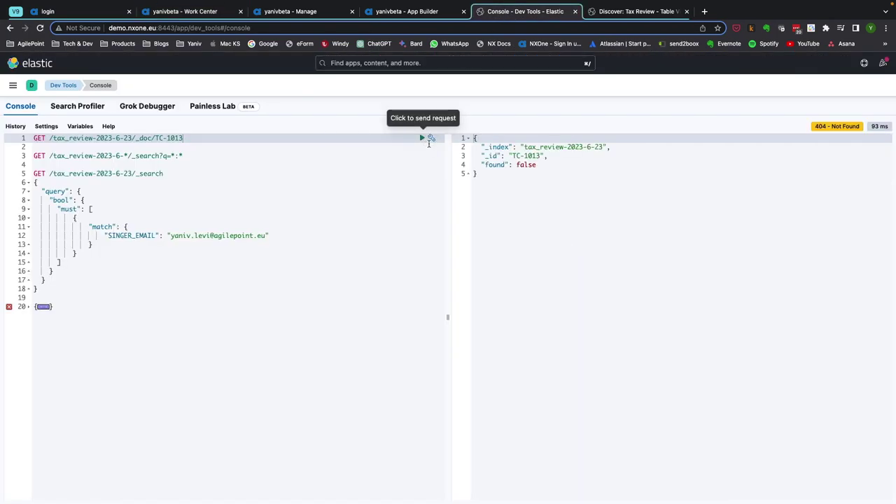
{"action": "left_click", "coordinate": [53, 137]}
{"action": "left_click", "coordinate": [116, 137]}
{"action": "left_click", "coordinate": [126, 137]}
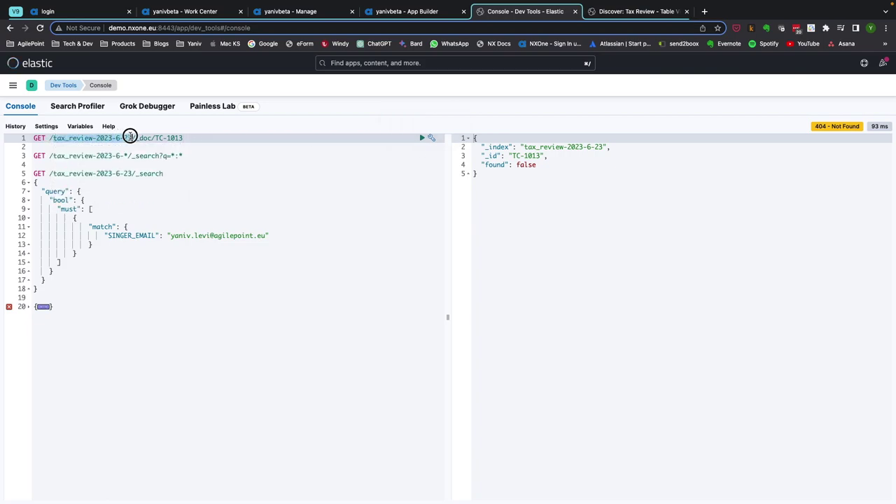
{"action": "left_click_drag", "start_coordinate": [158, 138], "coordinate": [185, 138]}
{"action": "double_click", "coordinate": [527, 166]}
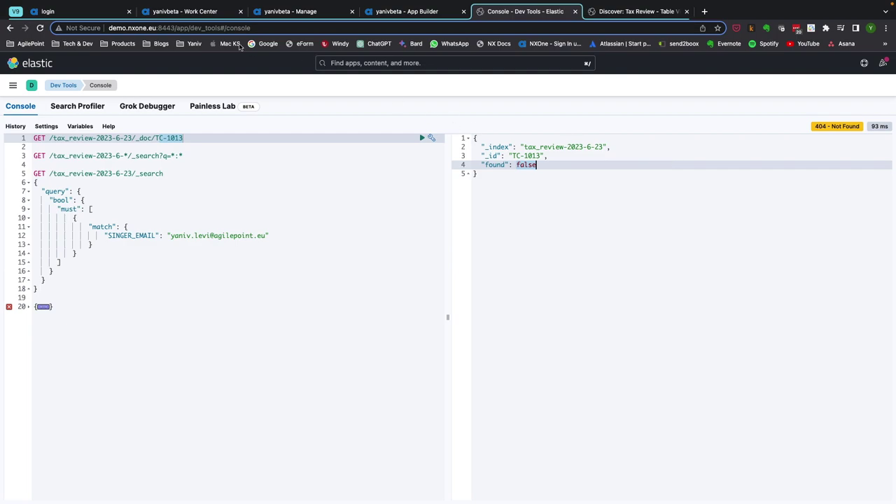
Switch to the Work Center form and upload the file Tax Controversy Tracker - Data.xlsx as the tax controversy Excel.
{"action": "left_click", "coordinate": [212, 11]}
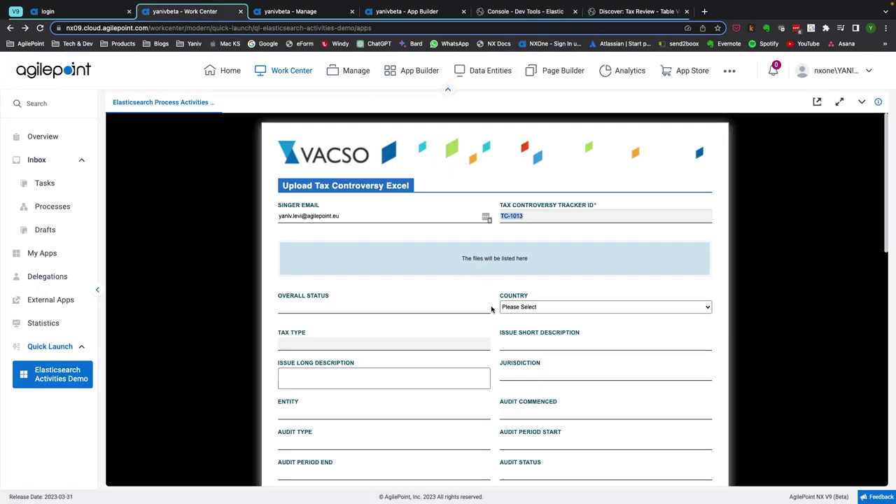
{"action": "scroll", "coordinate": [491, 310], "scroll_direction": "down", "scroll_amount": 2}
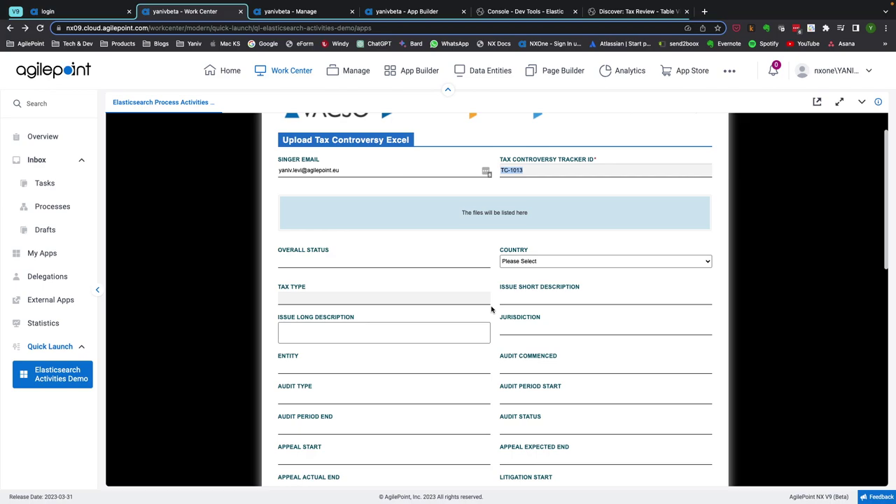
{"action": "scroll", "coordinate": [491, 310], "scroll_direction": "down", "scroll_amount": 10}
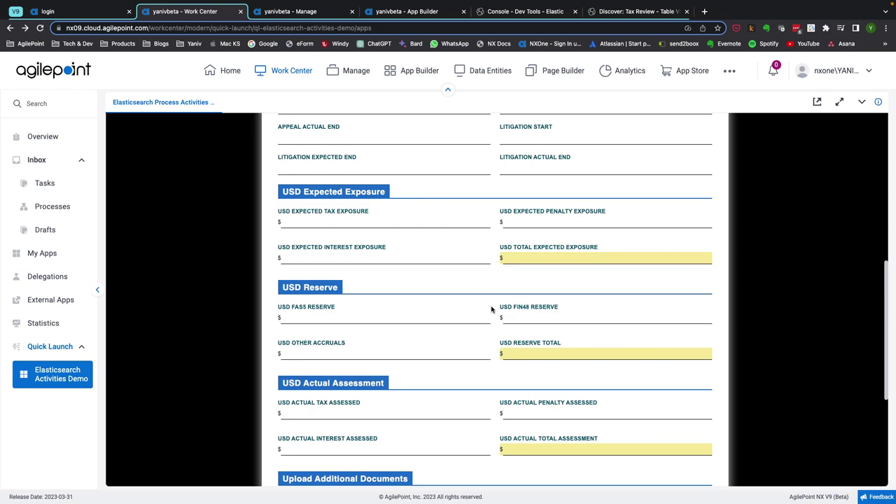
{"action": "scroll", "coordinate": [492, 309], "scroll_direction": "up", "scroll_amount": 10}
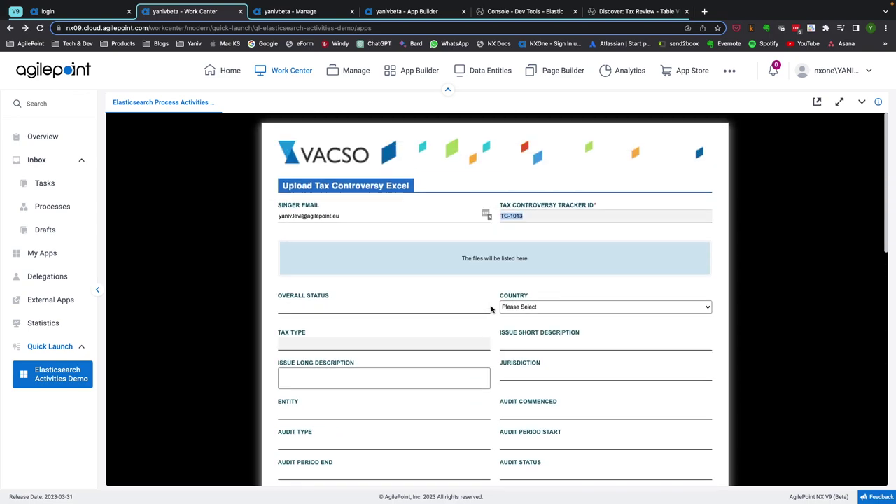
{"action": "left_click", "coordinate": [432, 254]}
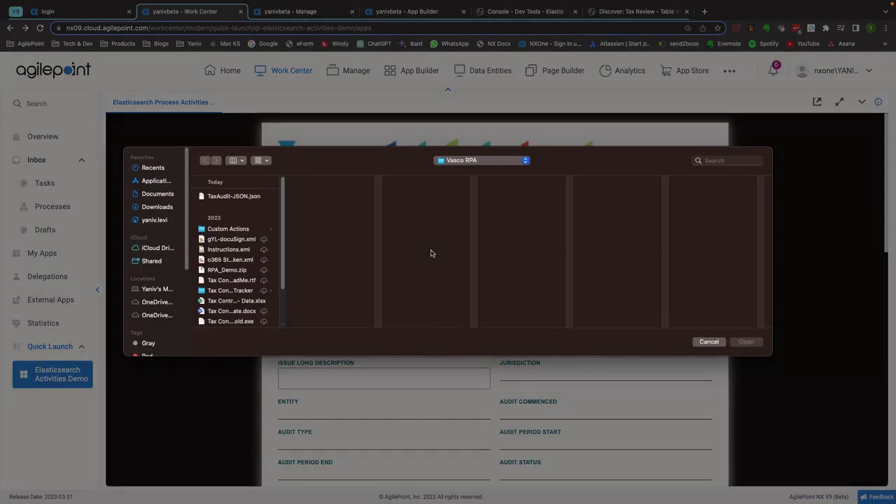
{"action": "left_click", "coordinate": [233, 302]}
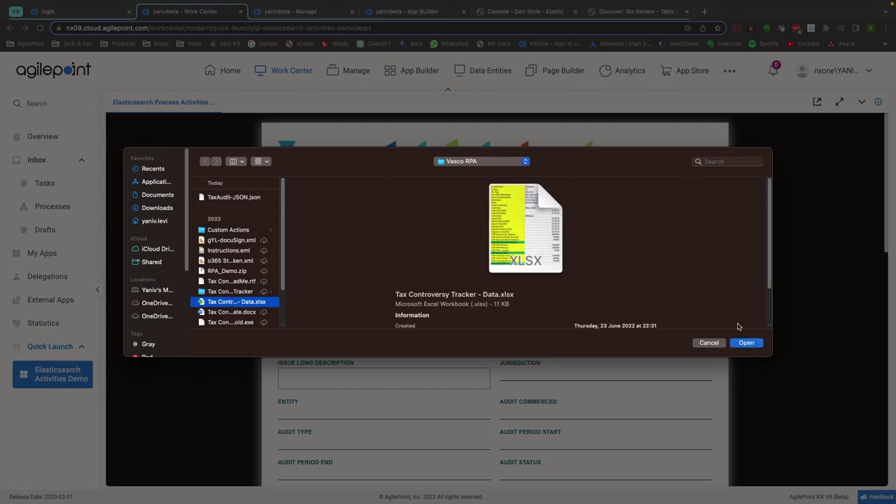
{"action": "left_click", "coordinate": [747, 342]}
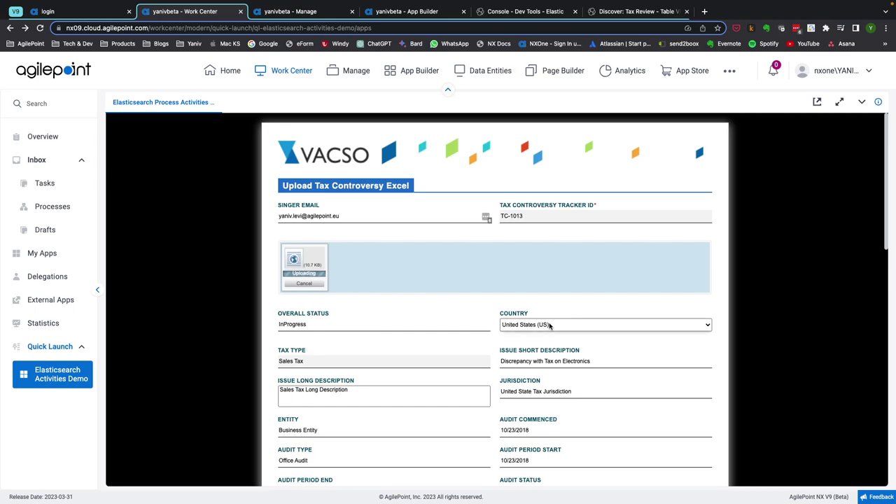
Review the populated tax form, add the comment "Kindly Approve" and submit the form.
{"action": "scroll", "coordinate": [550, 325], "scroll_direction": "down", "scroll_amount": 3}
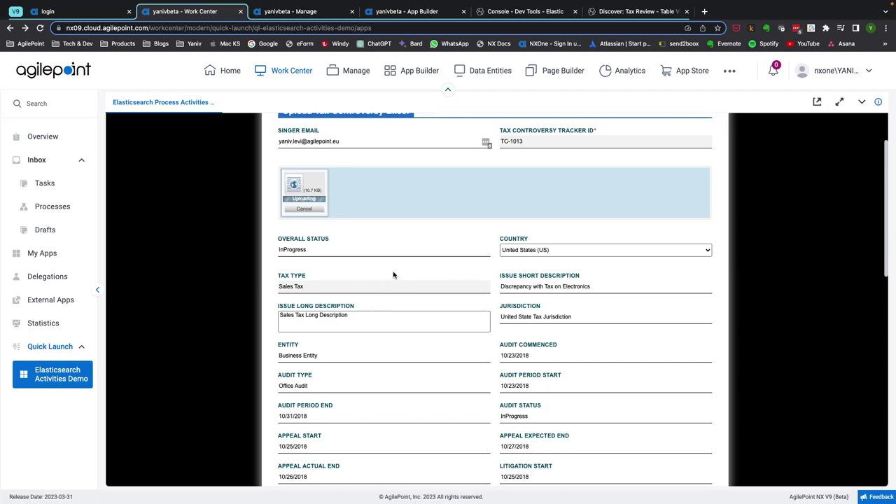
{"action": "scroll", "coordinate": [562, 368], "scroll_direction": "down", "scroll_amount": 5}
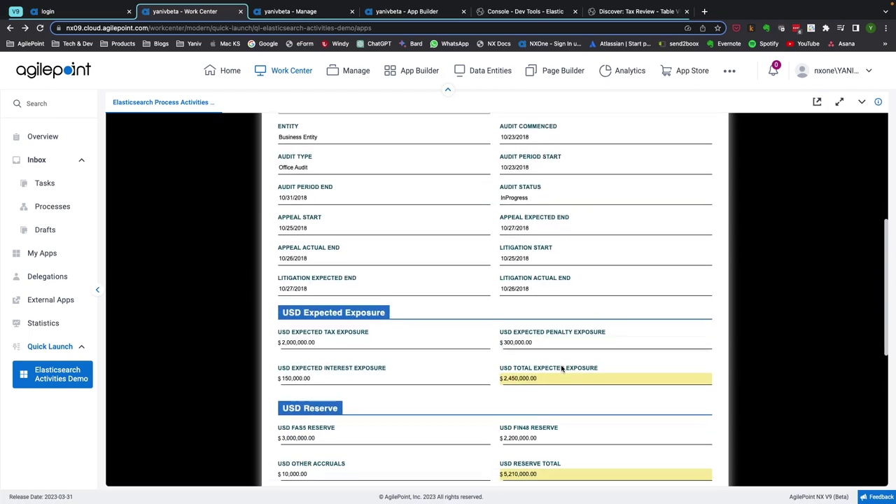
{"action": "scroll", "coordinate": [561, 368], "scroll_direction": "down", "scroll_amount": 1}
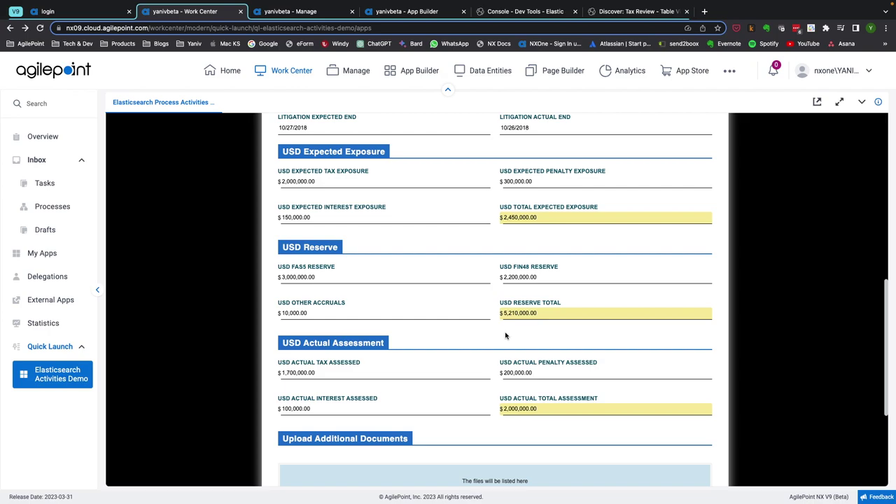
{"action": "scroll", "coordinate": [505, 336], "scroll_direction": "down", "scroll_amount": 1}
{"action": "scroll", "coordinate": [505, 336], "scroll_direction": "down", "scroll_amount": 3}
{"action": "left_click", "coordinate": [460, 353]}
{"action": "type", "text": "pprove"}
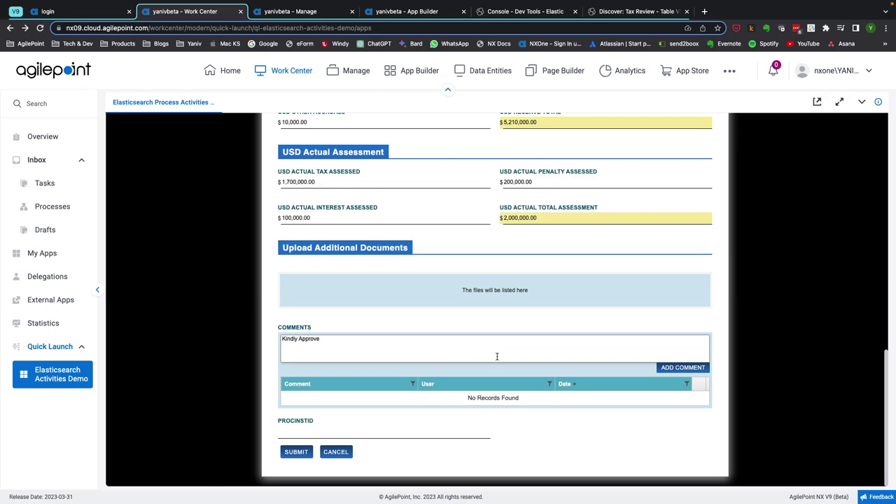
{"action": "left_click", "coordinate": [684, 367]}
{"action": "left_click", "coordinate": [295, 453]}
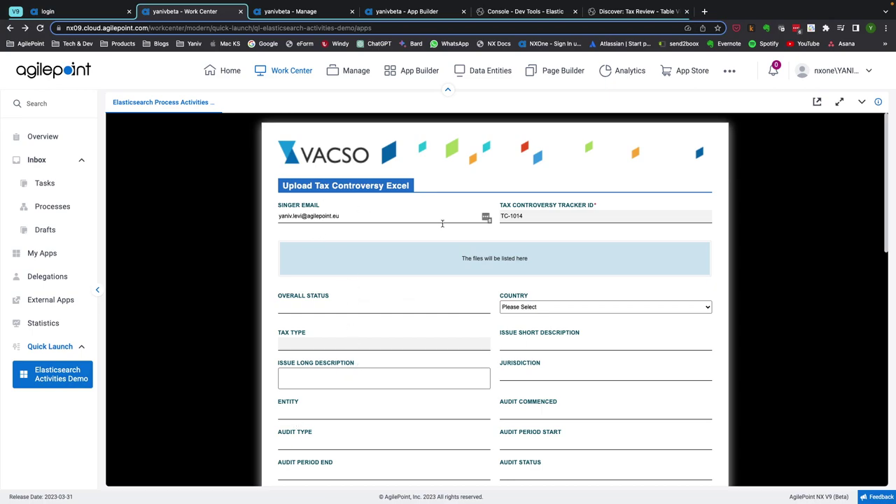
Open the process view of the assigned Review task from the Work Center inbox.
{"action": "left_click", "coordinate": [55, 139]}
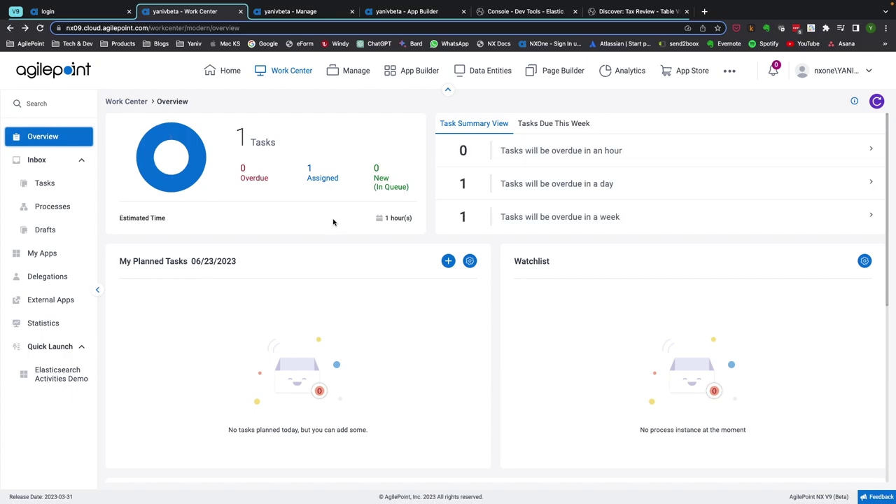
{"action": "left_click", "coordinate": [24, 184]}
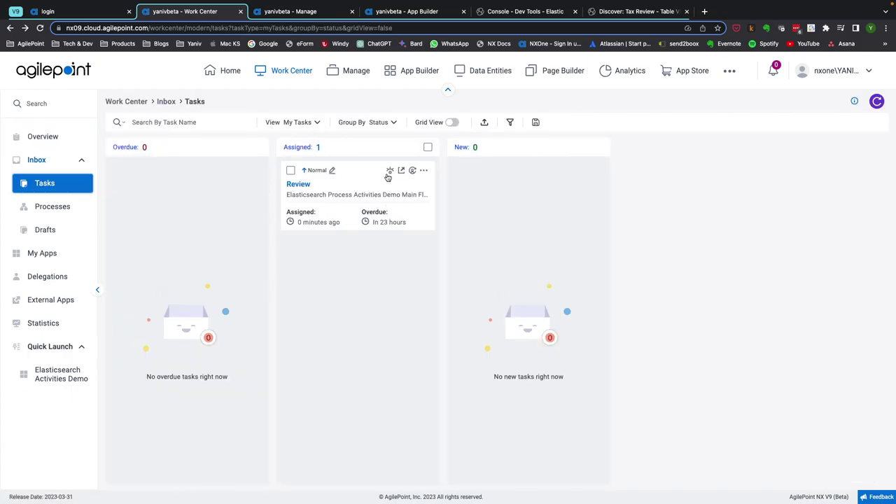
{"action": "left_click", "coordinate": [390, 173]}
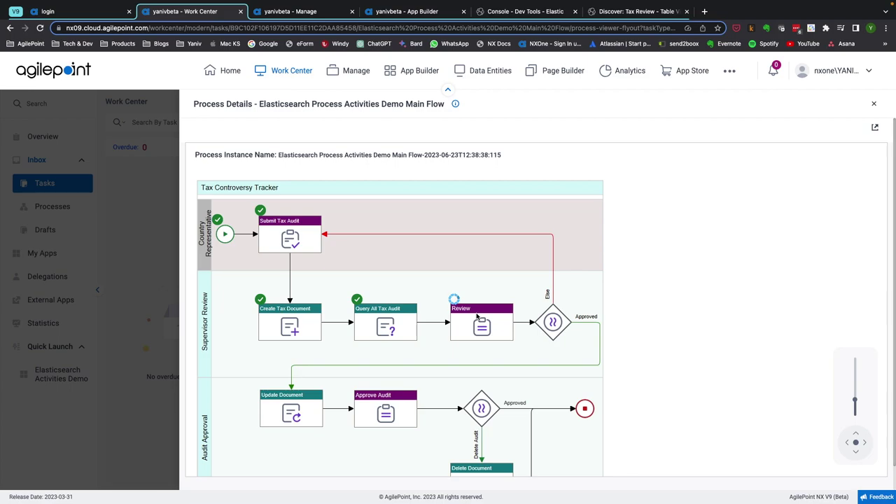
Switch to the Elastic Dev Tools console and resend the GET request for document TC-1013.
{"action": "left_click", "coordinate": [523, 12]}
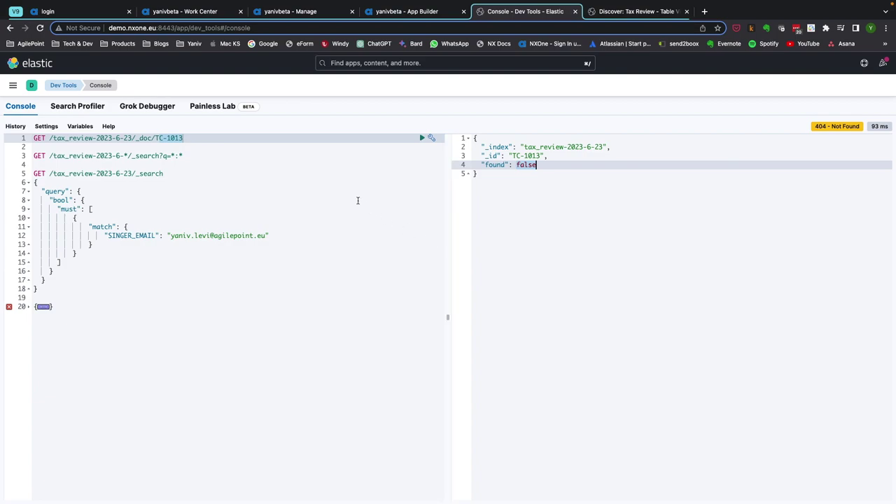
{"action": "left_click", "coordinate": [332, 138]}
{"action": "left_click", "coordinate": [422, 138]}
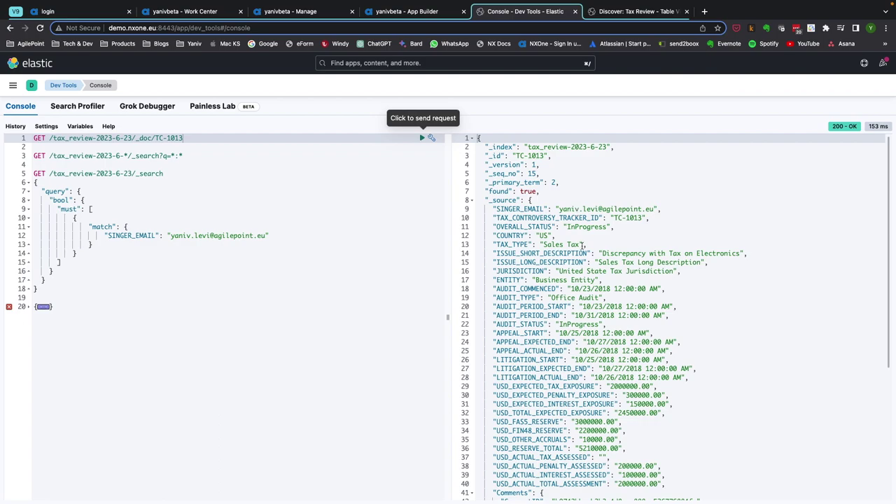
Examine the returned TC-1013 document's source fields, from the tax details through the comments and tax documents.
{"action": "scroll", "coordinate": [587, 315], "scroll_direction": "down", "scroll_amount": 10}
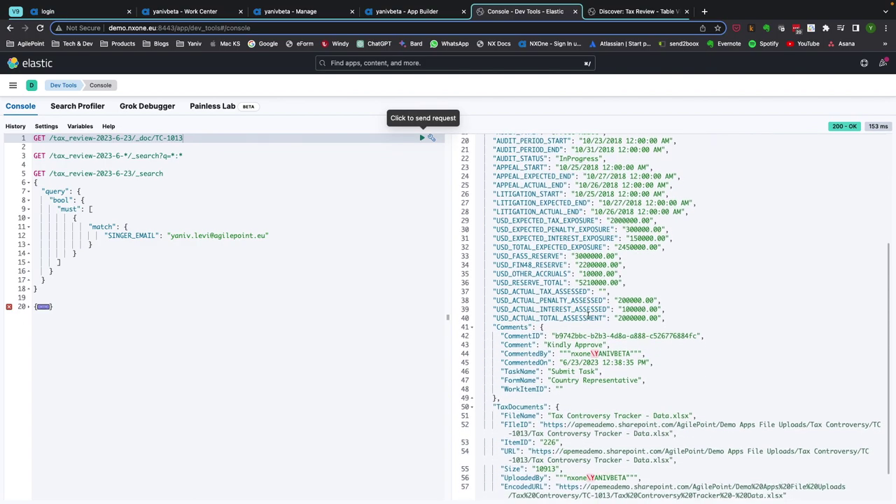
{"action": "scroll", "coordinate": [658, 266], "scroll_direction": "up", "scroll_amount": 5}
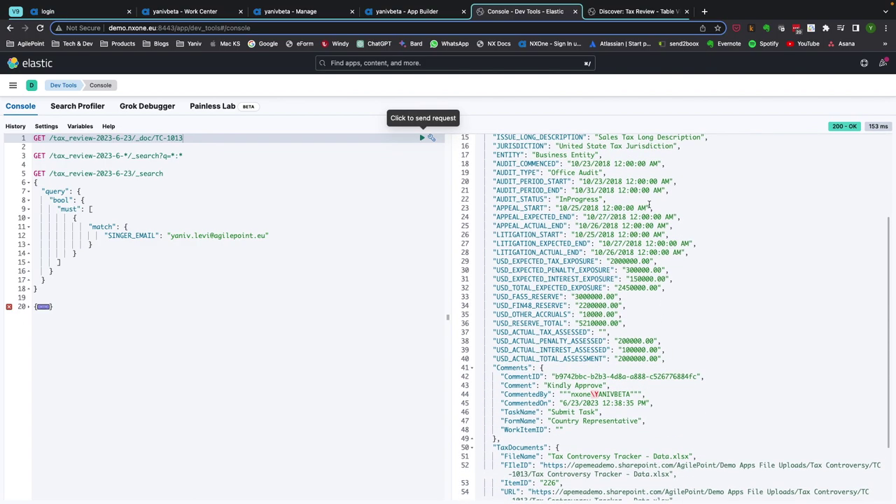
{"action": "scroll", "coordinate": [649, 204], "scroll_direction": "up", "scroll_amount": 2}
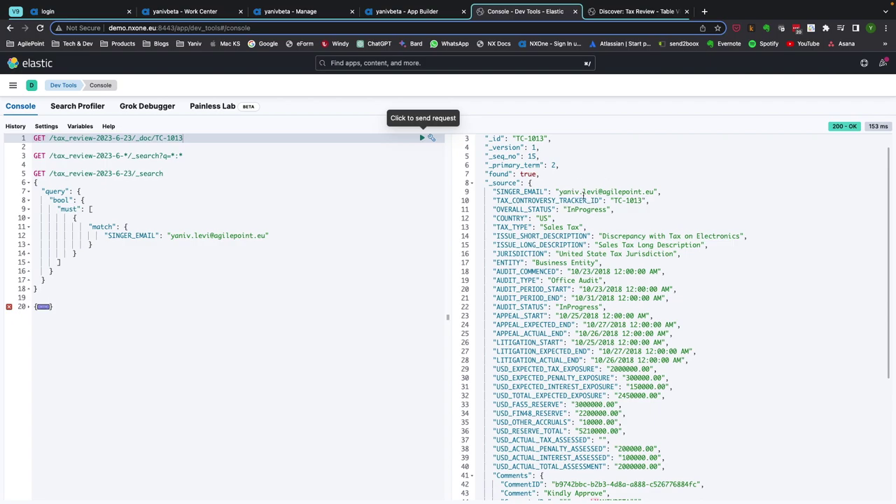
{"action": "scroll", "coordinate": [574, 311], "scroll_direction": "down", "scroll_amount": 3}
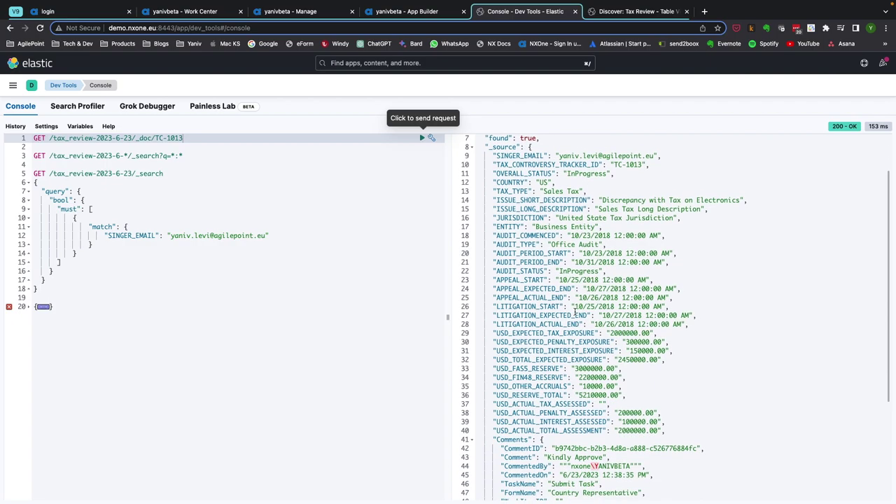
{"action": "scroll", "coordinate": [574, 311], "scroll_direction": "down", "scroll_amount": 2}
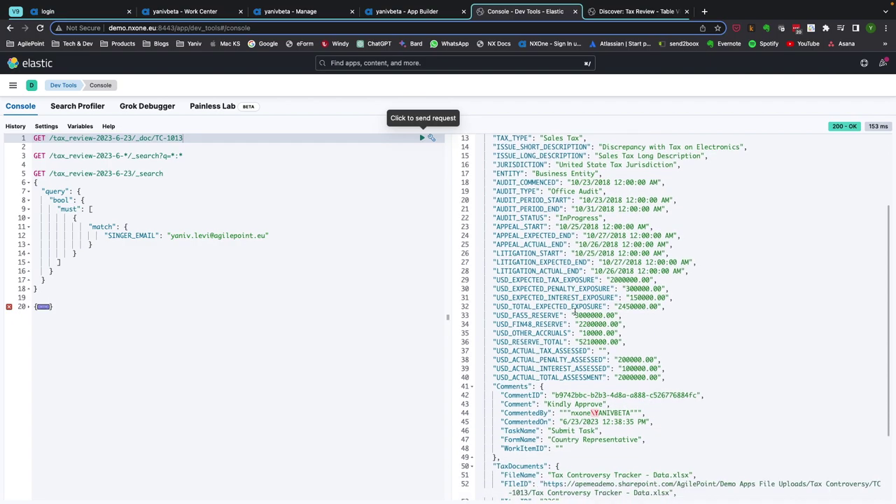
{"action": "scroll", "coordinate": [574, 312], "scroll_direction": "down", "scroll_amount": 2}
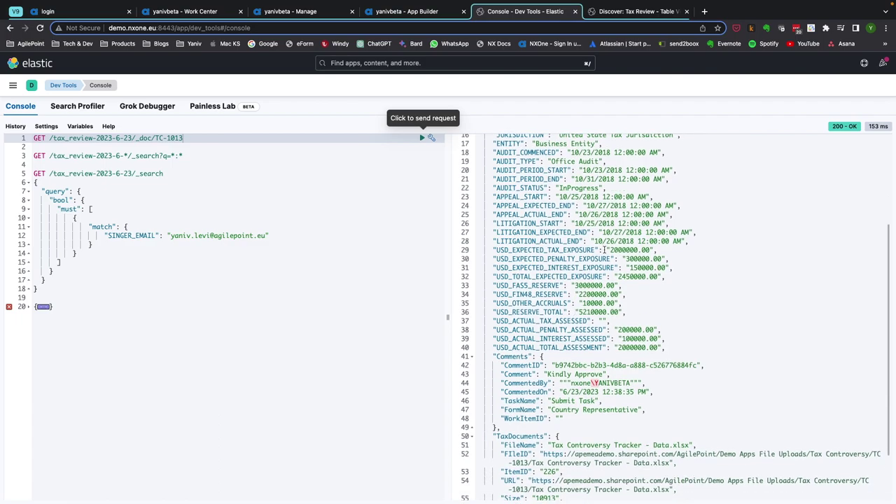
{"action": "scroll", "coordinate": [610, 312], "scroll_direction": "up", "scroll_amount": 3}
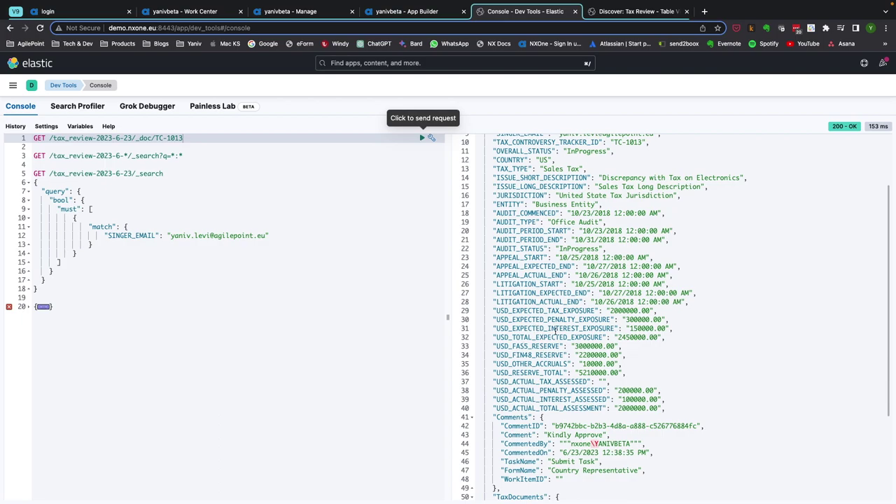
{"action": "scroll", "coordinate": [590, 341], "scroll_direction": "down", "scroll_amount": 5}
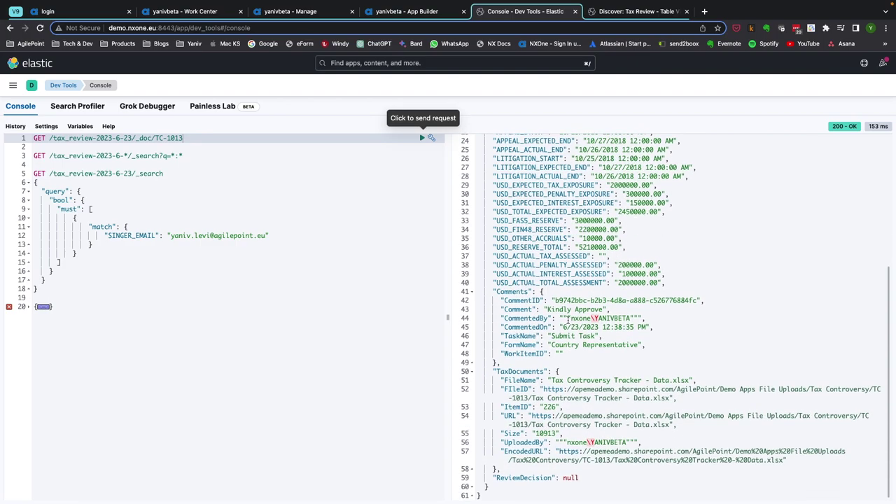
Highlight the comment text and the tax document's file name, size and encoded URL in the response.
{"action": "left_click_drag", "start_coordinate": [547, 310], "coordinate": [594, 310]}
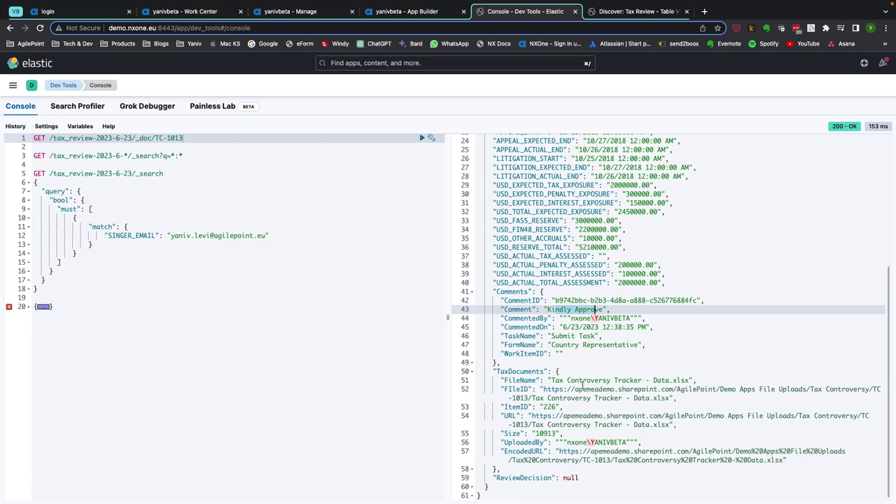
{"action": "left_click_drag", "start_coordinate": [553, 383], "coordinate": [691, 380]}
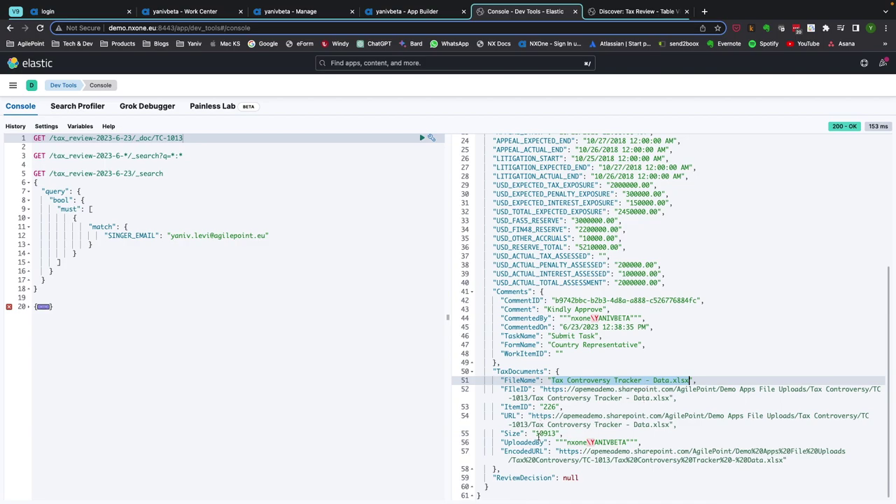
{"action": "left_click", "coordinate": [550, 434]}
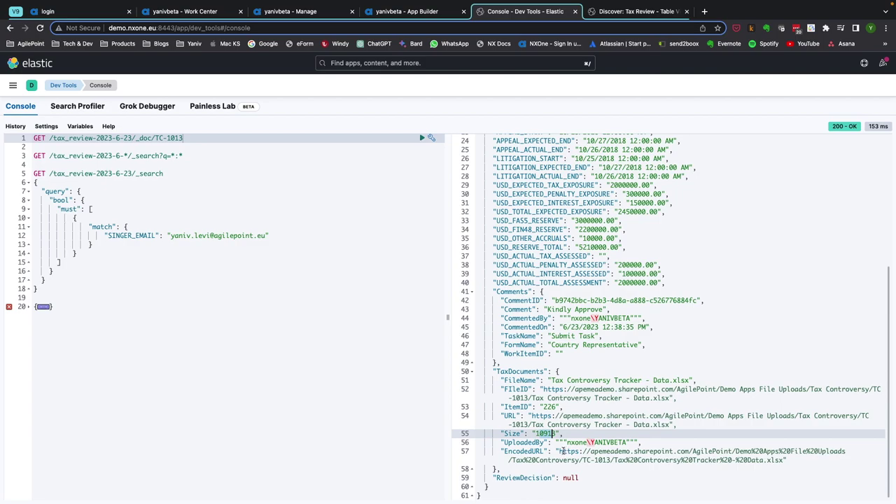
{"action": "left_click_drag", "start_coordinate": [559, 451], "coordinate": [767, 460]}
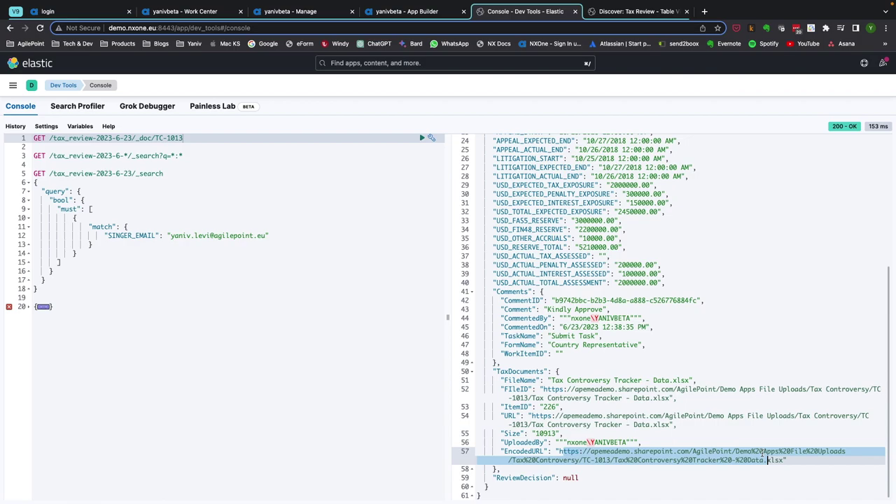
Return to the start of the TC-1013 response and highlight the document's _version line.
{"action": "key", "text": "super+Return"}
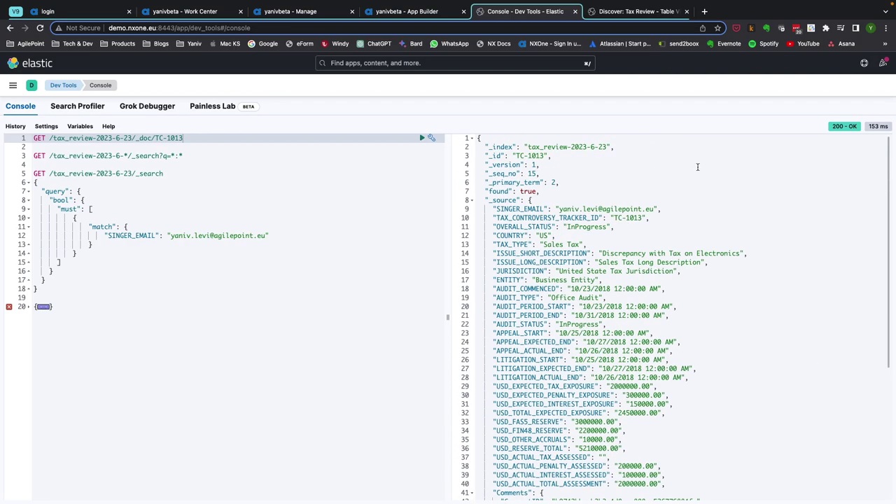
{"action": "left_click", "coordinate": [568, 158]}
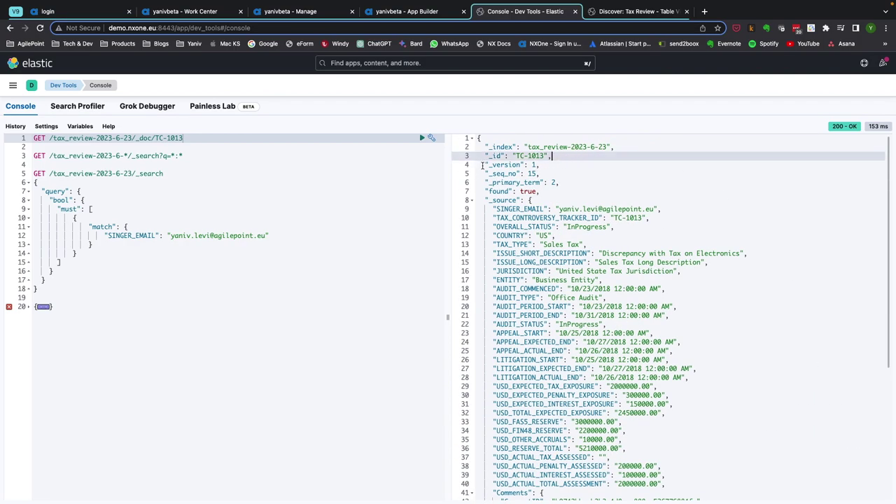
{"action": "left_click_drag", "start_coordinate": [482, 165], "coordinate": [543, 163]}
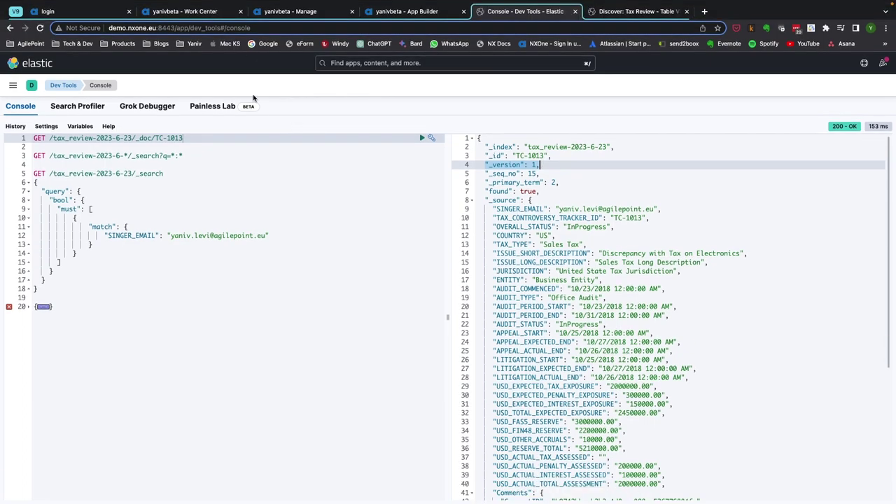
Check the process diagram in Work Center, and run the SINGER_EMAIL match search on tax_review-2023-6-23 in the Elastic Dev Tools console.
{"action": "left_click", "coordinate": [186, 12]}
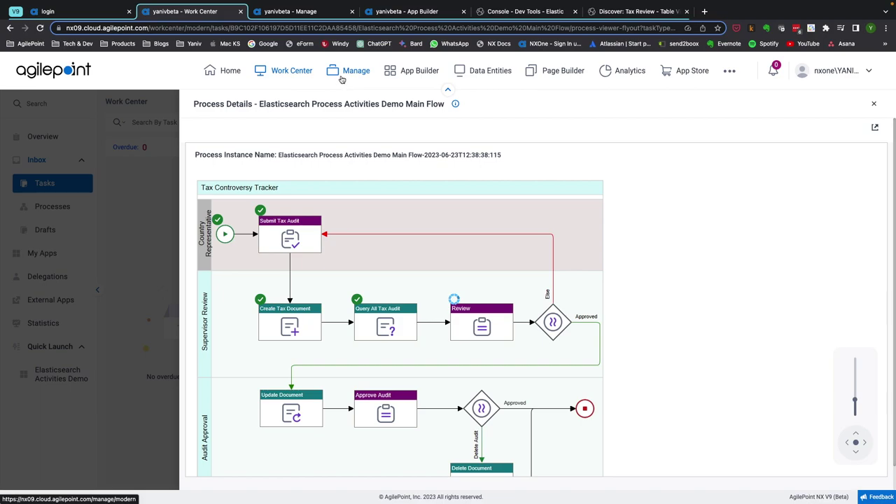
{"action": "left_click", "coordinate": [507, 11]}
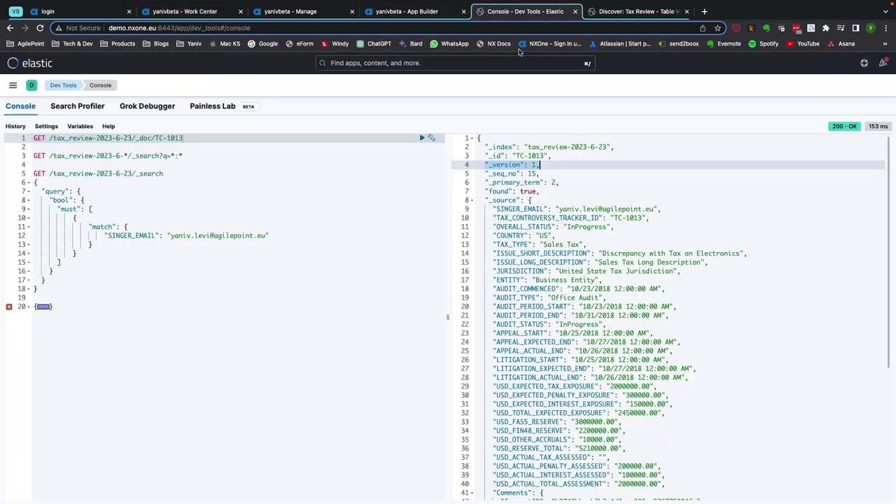
{"action": "left_click", "coordinate": [175, 174]}
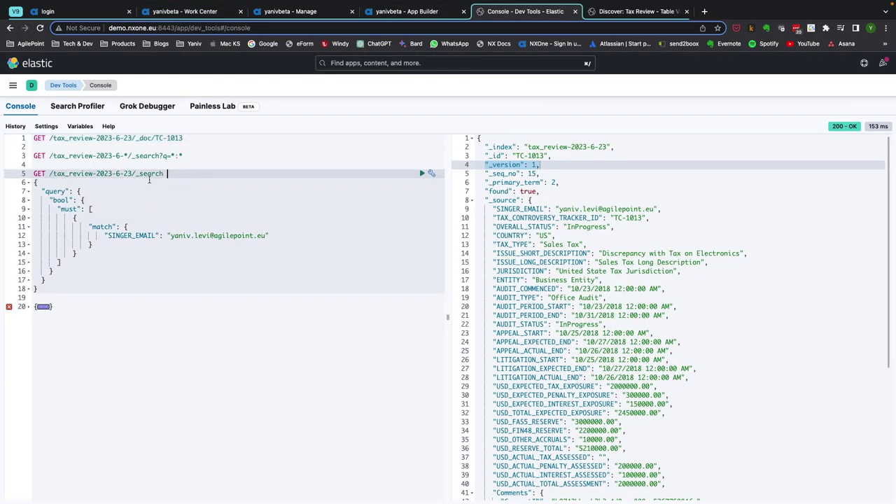
{"action": "left_click_drag", "start_coordinate": [32, 174], "coordinate": [114, 290]}
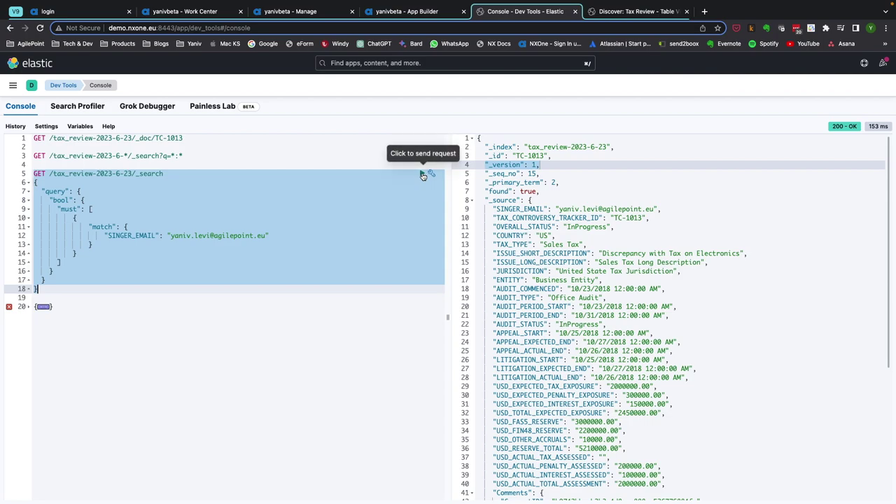
{"action": "left_click", "coordinate": [423, 174]}
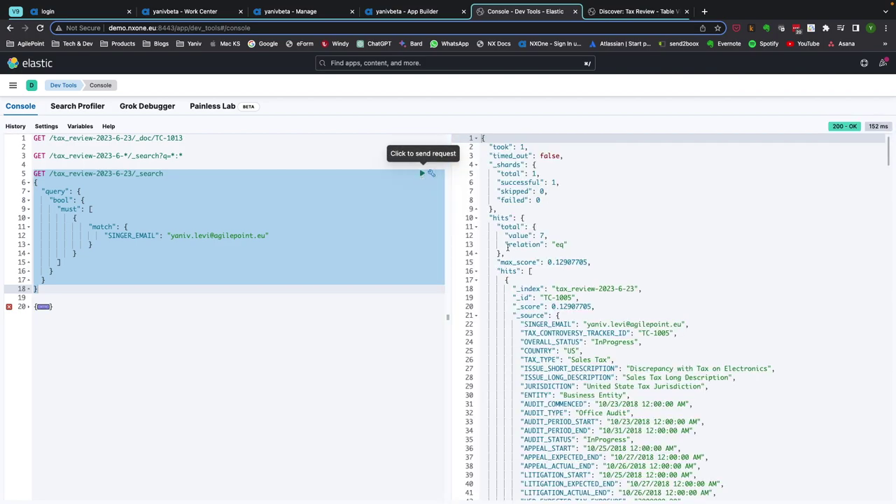
Highlight the total hits value line in the search response and point out the SINGER_EMAIL value in the query's match clause.
{"action": "left_click_drag", "start_coordinate": [551, 235], "coordinate": [502, 235]}
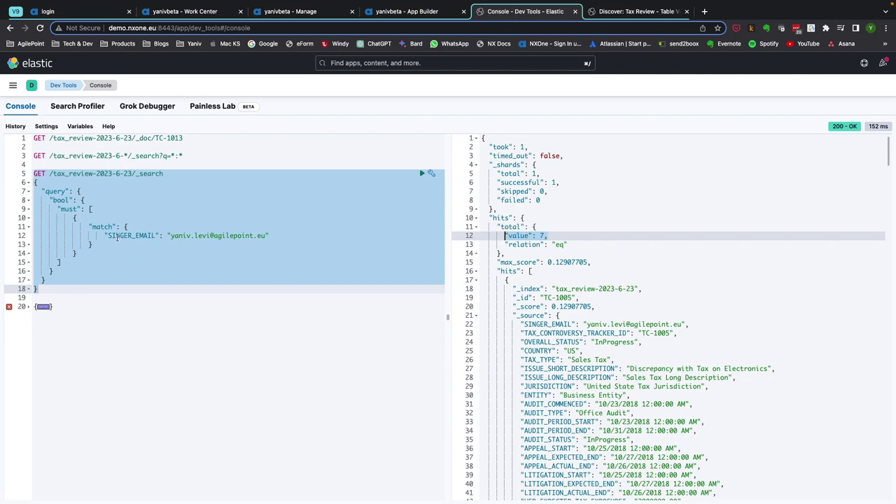
{"action": "mouse_move", "coordinate": [170, 238]}
{"action": "left_mouse_down"}
{"action": "mouse_move", "coordinate": [226, 238]}
{"action": "mouse_move", "coordinate": [172, 236]}
{"action": "left_mouse_up"}
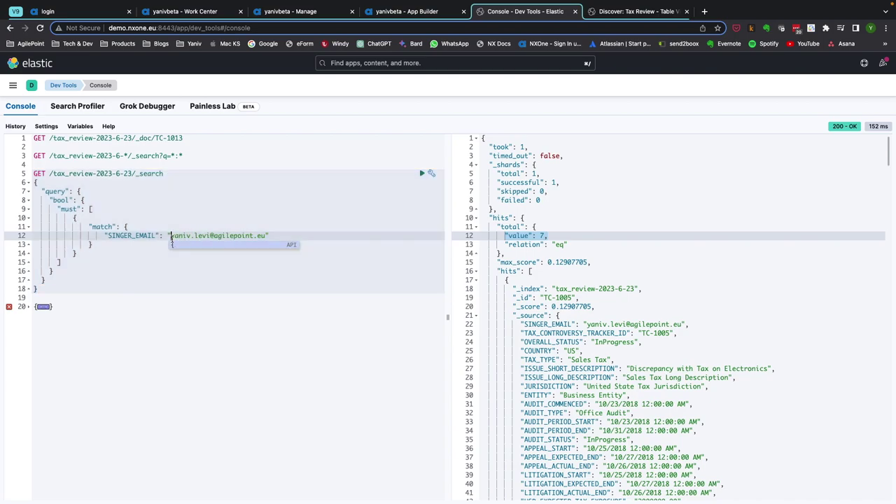
{"action": "left_click", "coordinate": [378, 260]}
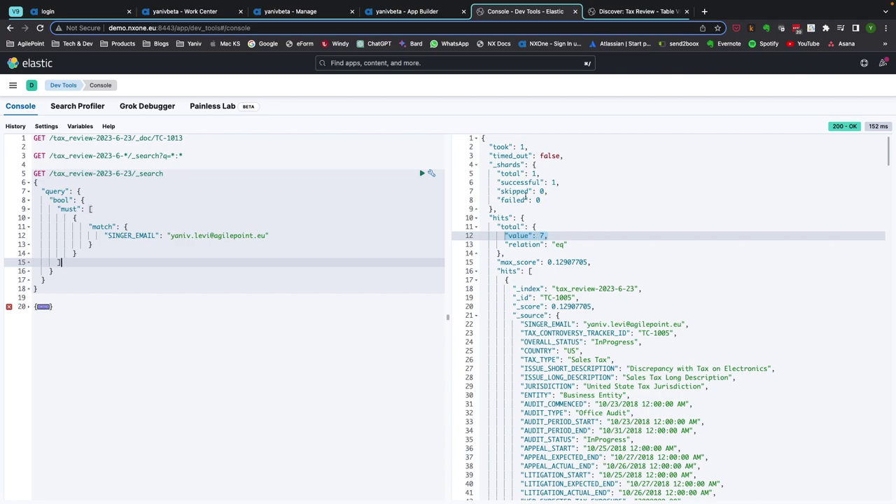
Switch to AgilePoint Work Center, close the process details and open the assigned Review task's form.
{"action": "left_click", "coordinate": [210, 16]}
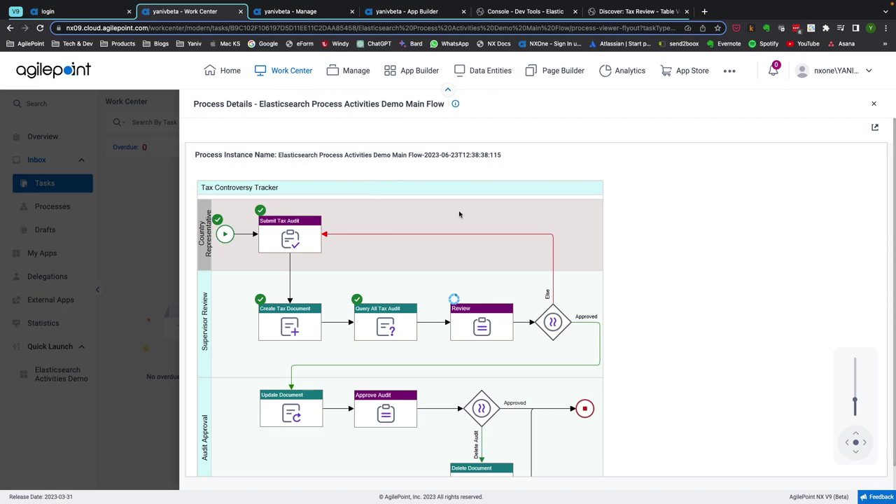
{"action": "left_click", "coordinate": [875, 105]}
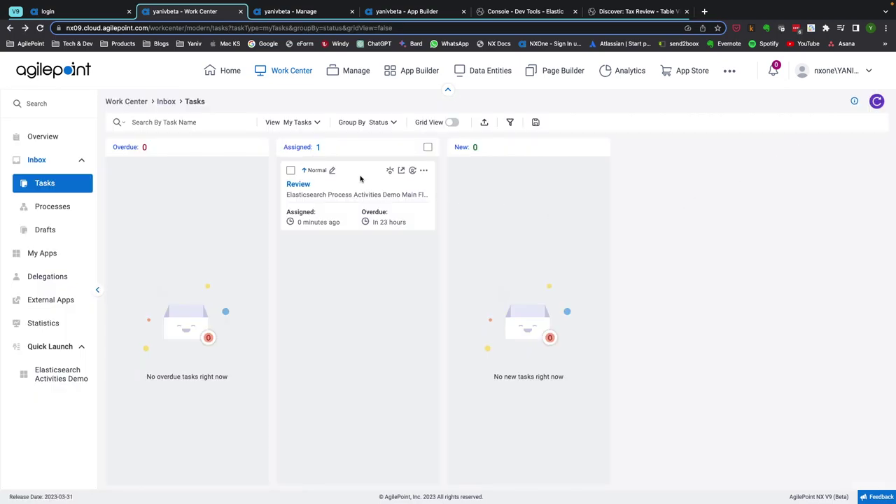
{"action": "left_click", "coordinate": [401, 171]}
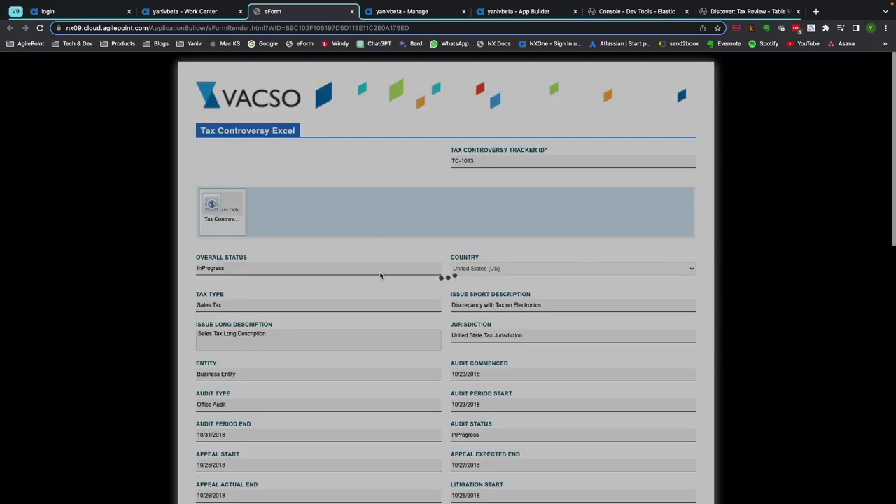
Check the Current Tax Requests value under Supervisor Decision and submit the review form with the decision Approved.
{"action": "scroll", "coordinate": [380, 274], "scroll_direction": "down", "scroll_amount": 8}
{"action": "scroll", "coordinate": [380, 275], "scroll_direction": "down", "scroll_amount": 3}
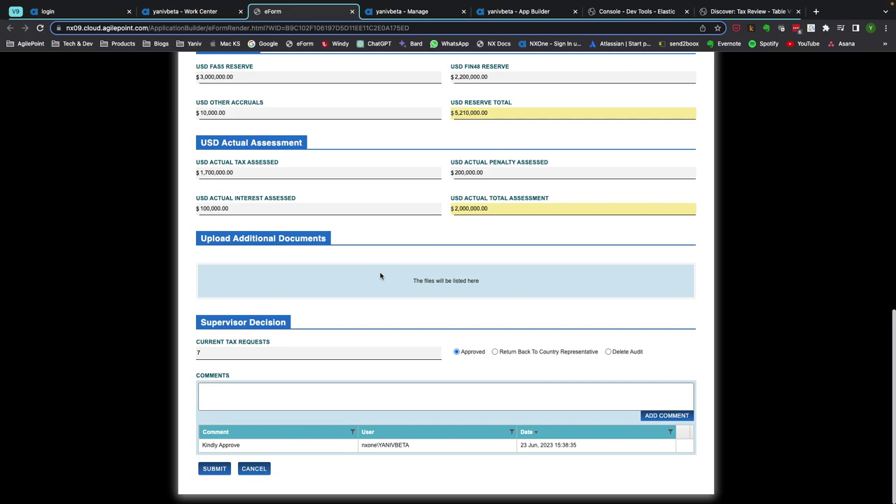
{"action": "double_click", "coordinate": [197, 353]}
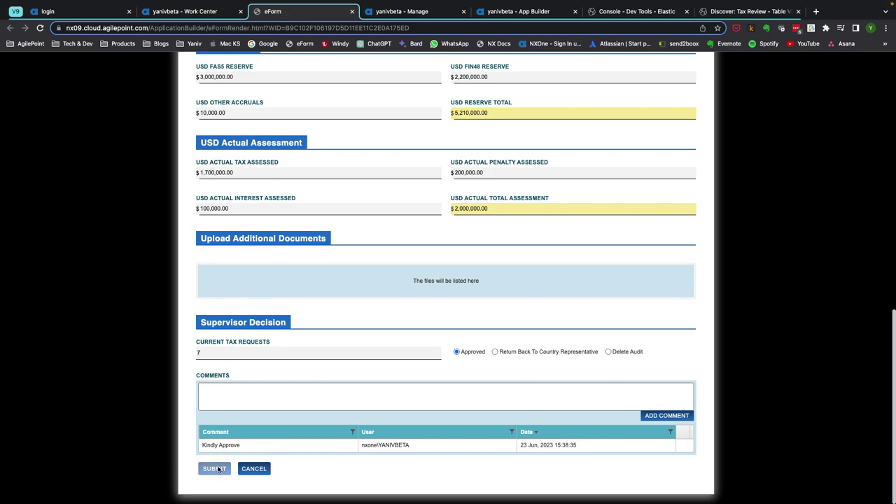
{"action": "left_click", "coordinate": [215, 468]}
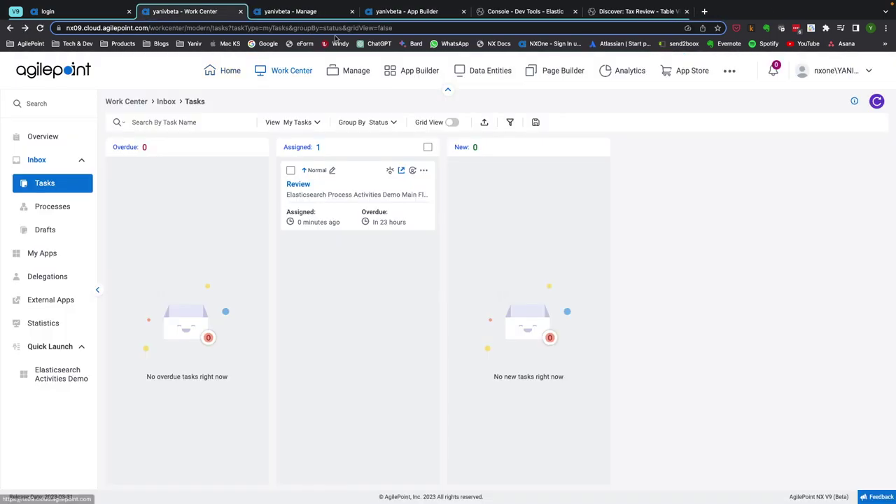
View the Review task's process diagram, and resend the GET request for document TC-1013 in the Elastic Dev Tools console.
{"action": "left_click", "coordinate": [390, 171]}
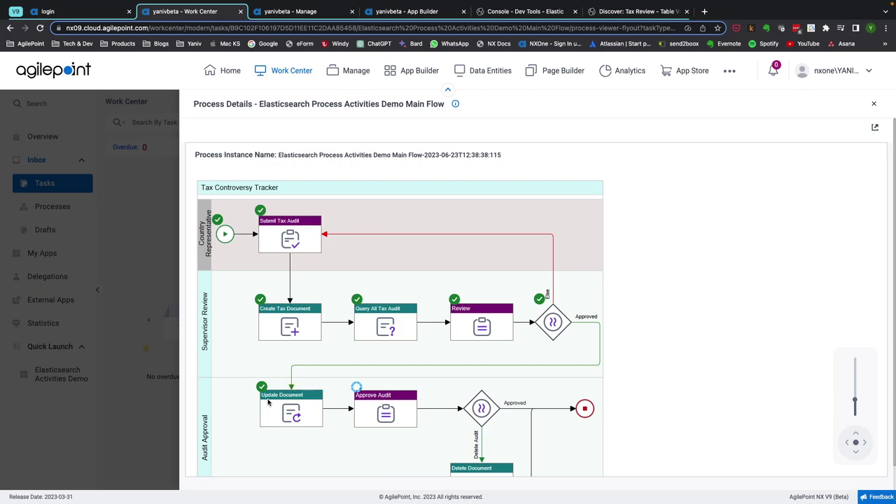
{"action": "left_click", "coordinate": [533, 13]}
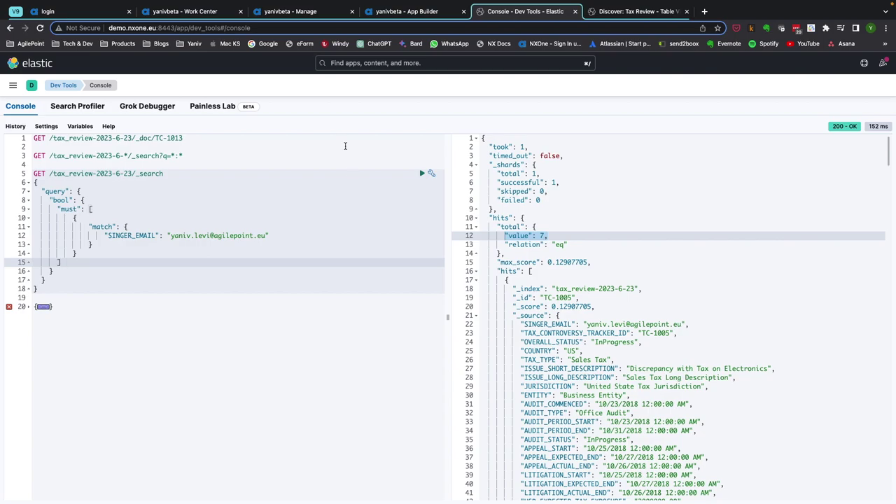
{"action": "left_click", "coordinate": [346, 139]}
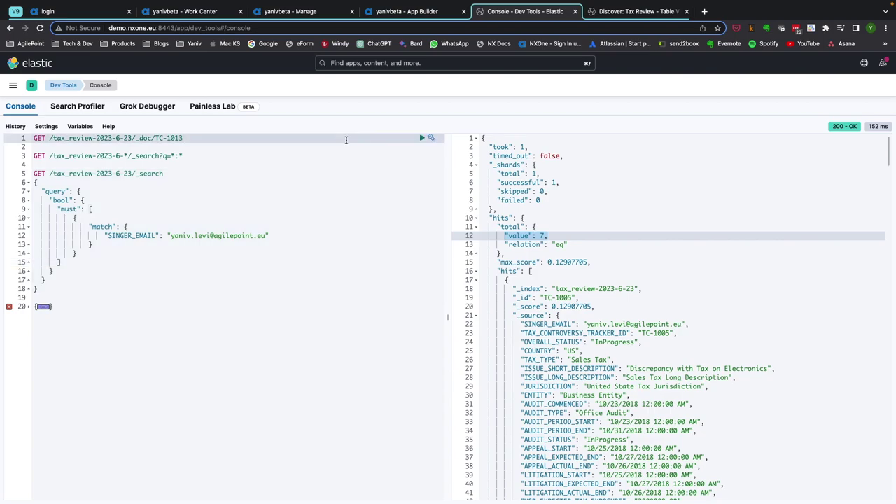
{"action": "left_click", "coordinate": [421, 138]}
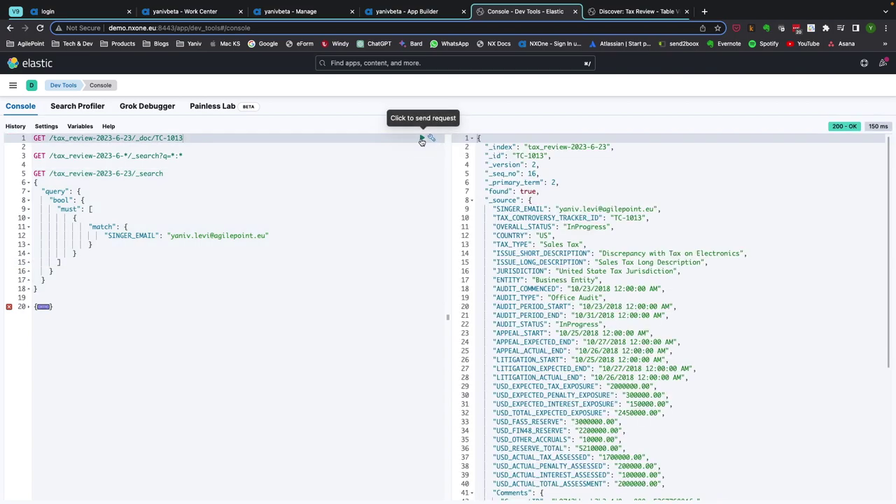
Highlight the _version line and the ReviewDecision value in the TC-1013 response, and examine the remaining source fields.
{"action": "left_click", "coordinate": [535, 164]}
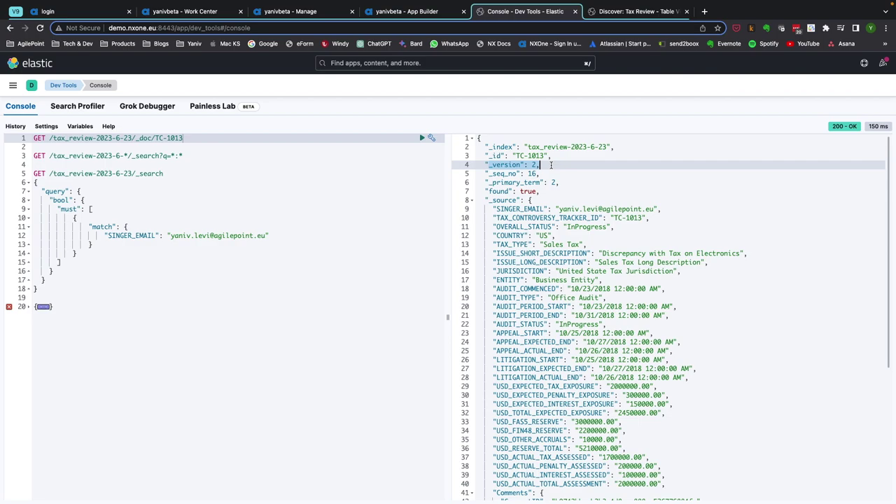
{"action": "scroll", "coordinate": [609, 304], "scroll_direction": "down", "scroll_amount": 6}
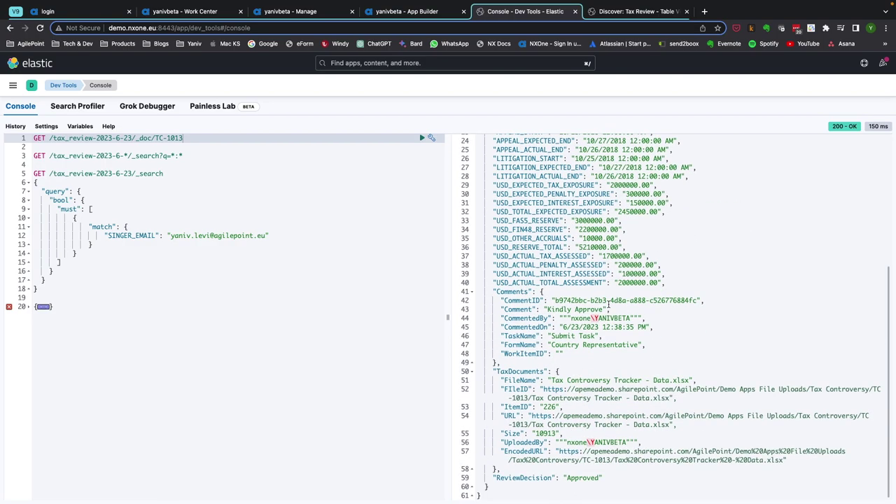
{"action": "double_click", "coordinate": [585, 479]}
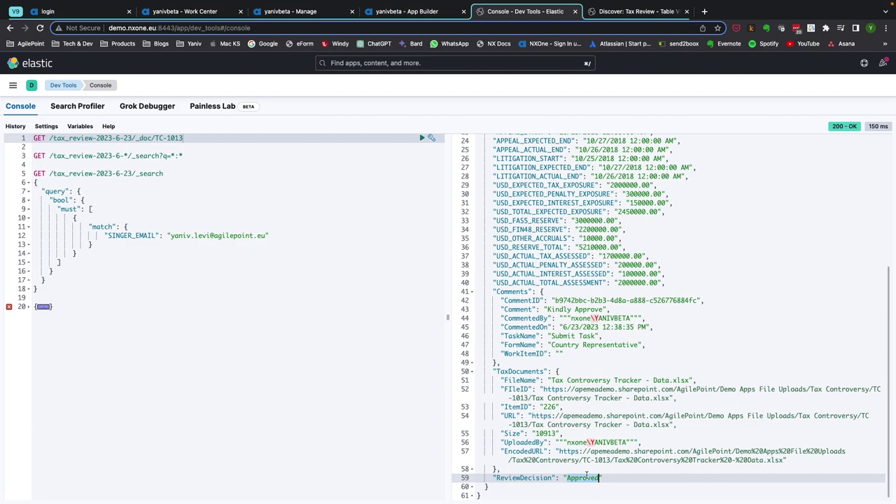
{"action": "scroll", "coordinate": [678, 271], "scroll_direction": "up", "scroll_amount": 5}
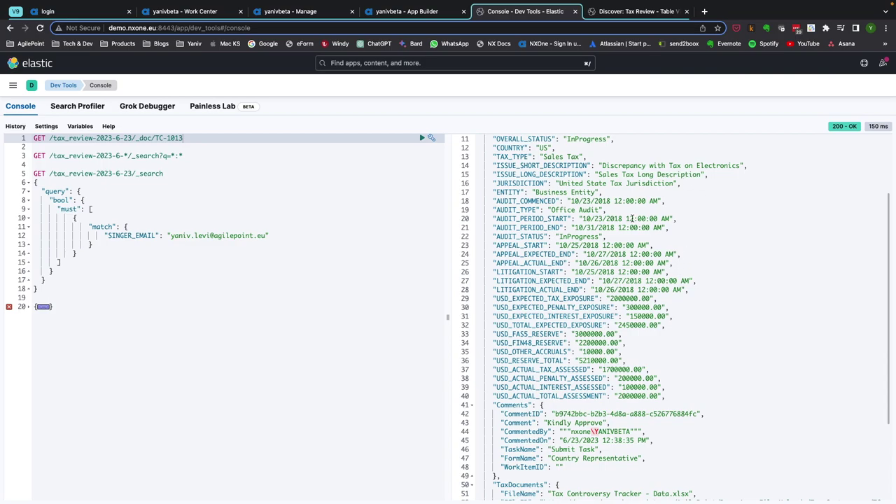
{"action": "scroll", "coordinate": [632, 218], "scroll_direction": "down", "scroll_amount": 2}
{"action": "scroll", "coordinate": [632, 218], "scroll_direction": "up", "scroll_amount": 5}
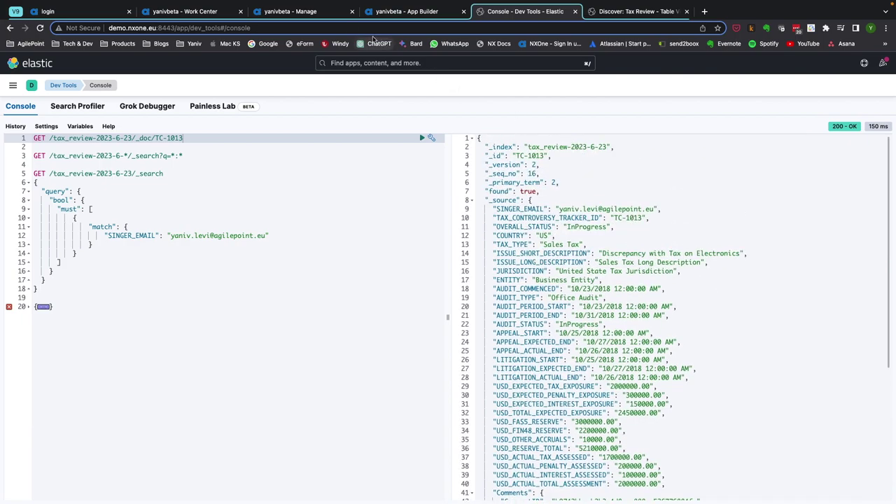
Switch to AgilePoint Work Center and examine the Audit Approval lane of the process diagram, down to the Delete Document activity.
{"action": "left_click", "coordinate": [206, 11]}
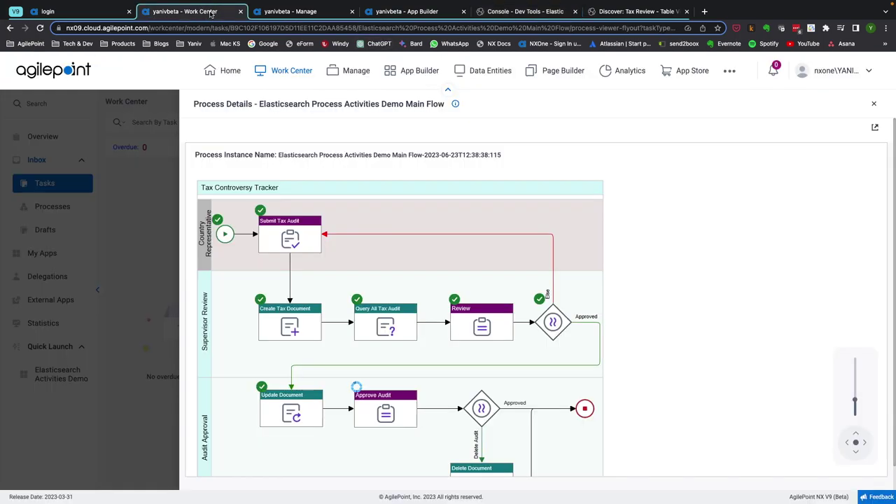
{"action": "left_click", "coordinate": [447, 429]}
{"action": "scroll", "coordinate": [448, 430], "scroll_direction": "down", "scroll_amount": 3}
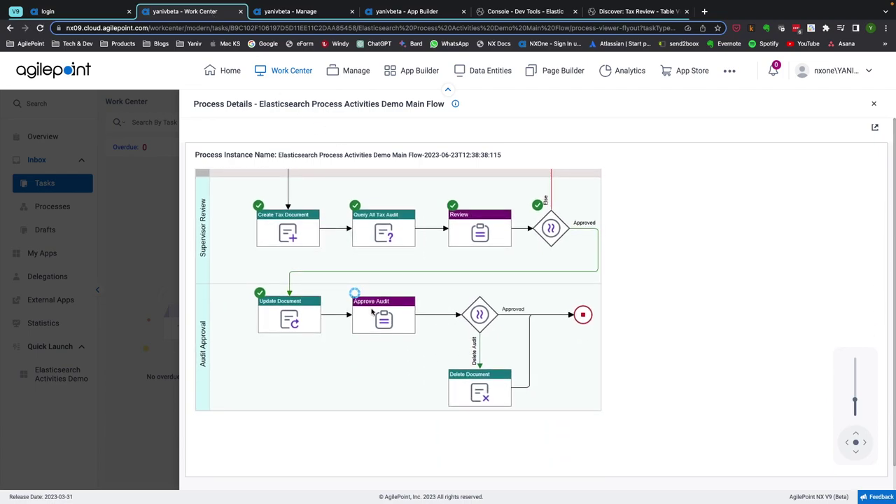